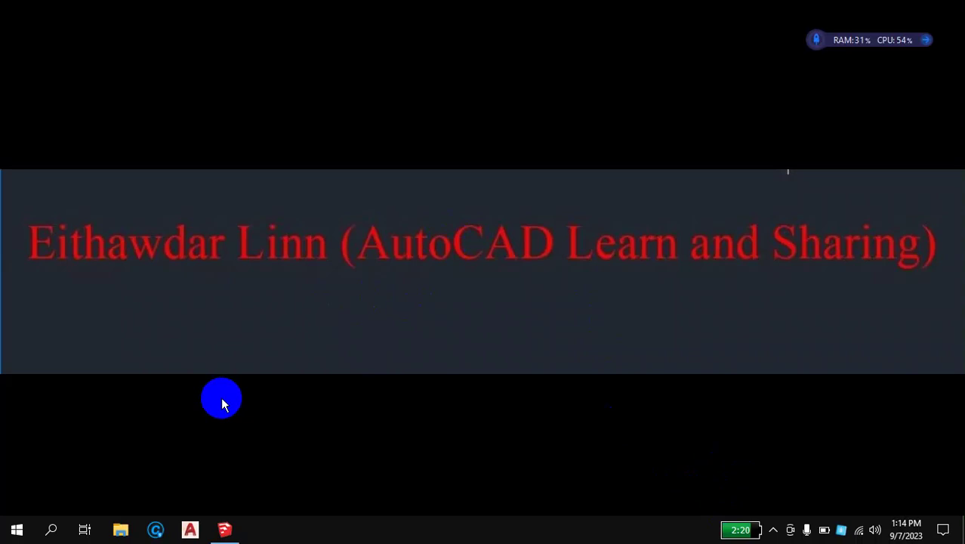
Step: Bring the SketchUp Pro 2020 window to the front, showing an empty untitled model
left_click(224, 529)
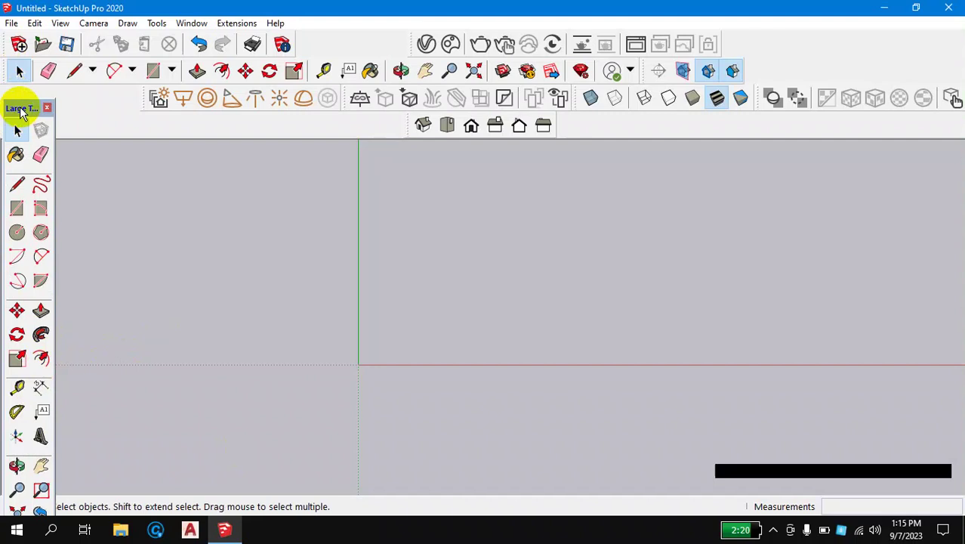
Step: Draw a 10' by 10' square face from a corner above the red axis
left_click_drag(21, 110, 21, 108)
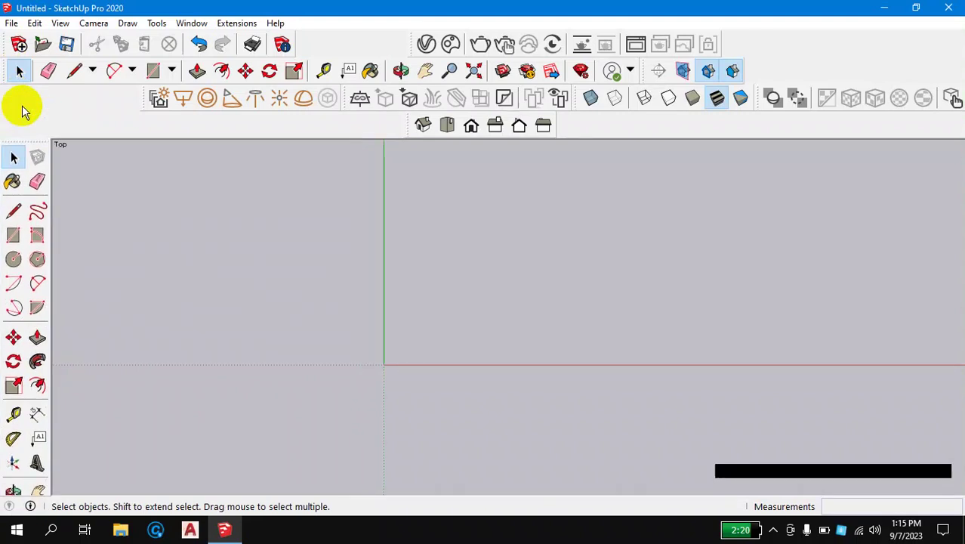
left_click(15, 237)
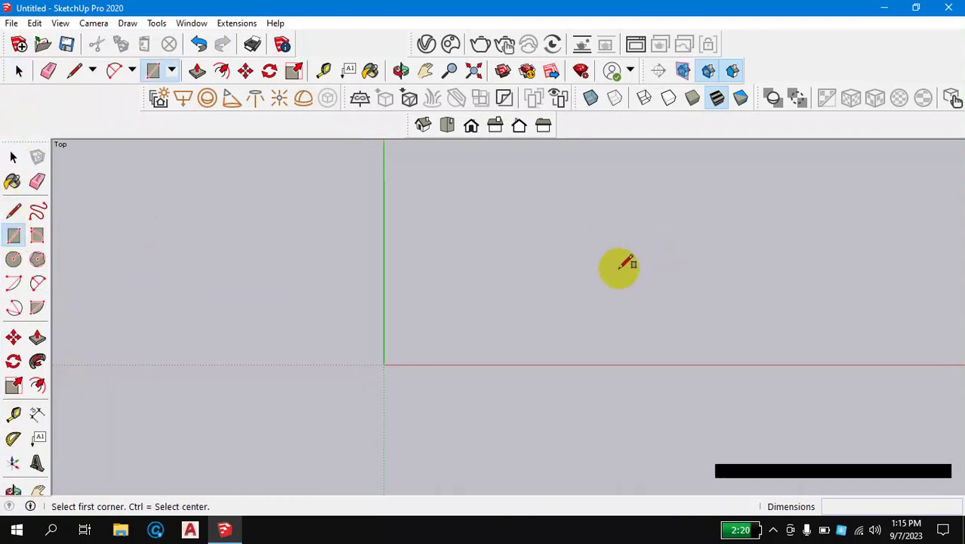
left_click(546, 242)
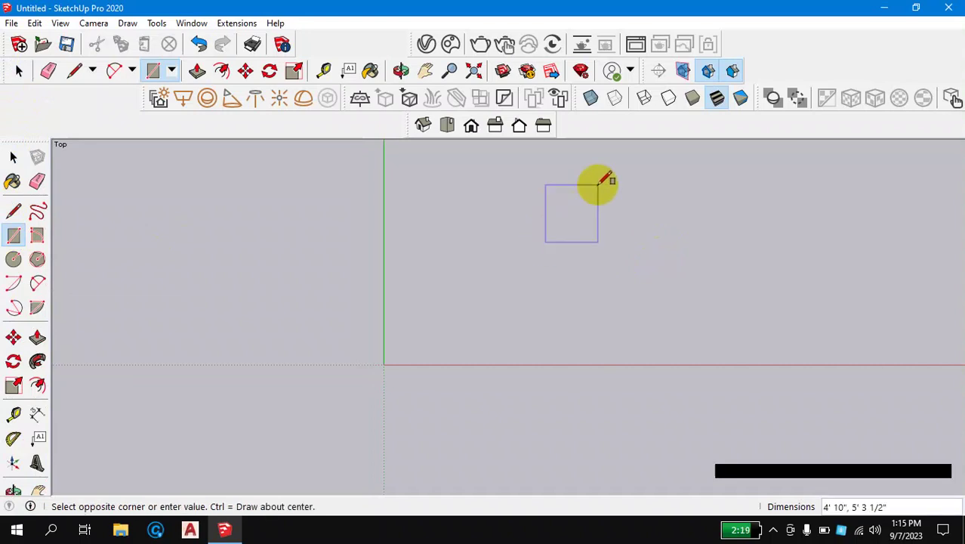
type("1")
type("0',1")
type("0")
key("Return")
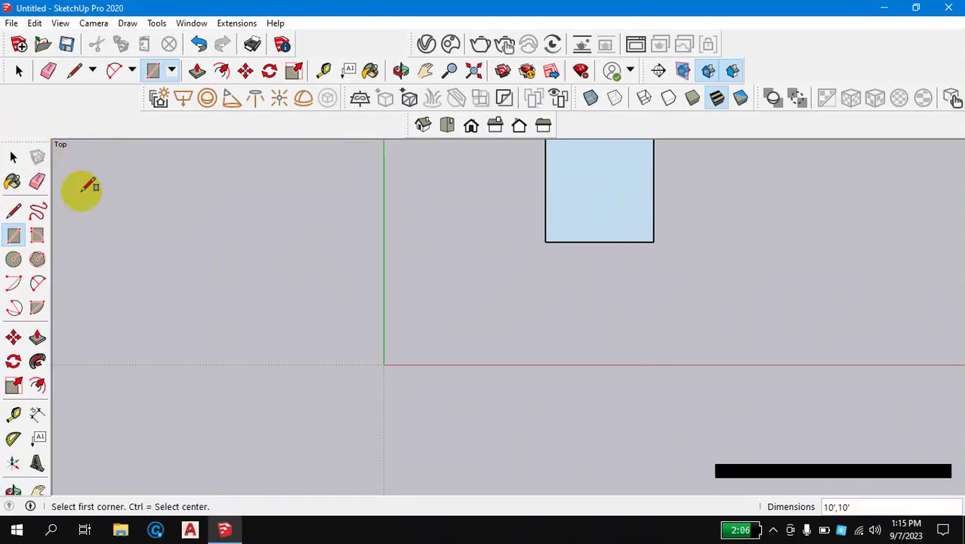
Step: Zoom extents to frame the square, then select and deselect its face
scroll(604, 317, "down", 1)
scroll(610, 250, "up", 1)
scroll(664, 272, "down", 1)
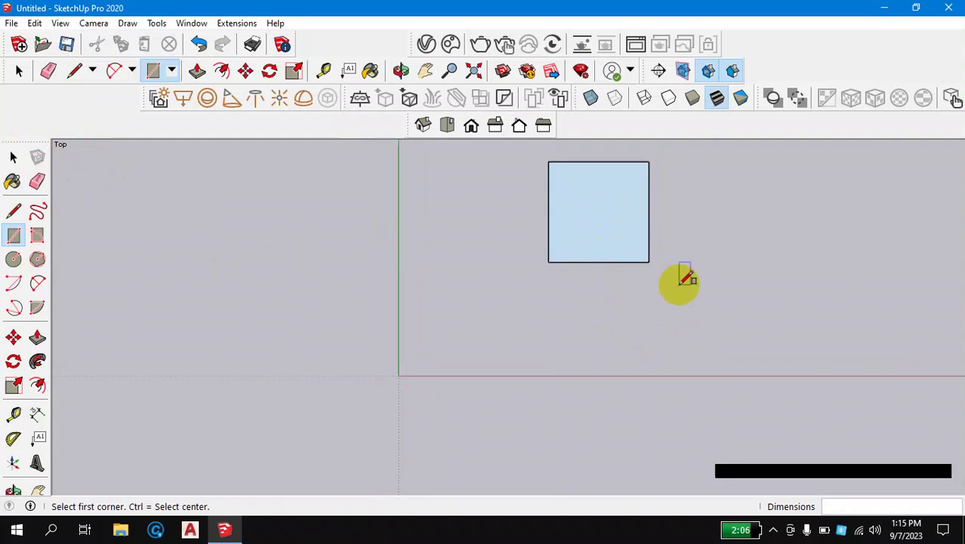
scroll(625, 172, "up", 1)
scroll(625, 171, "up", 1)
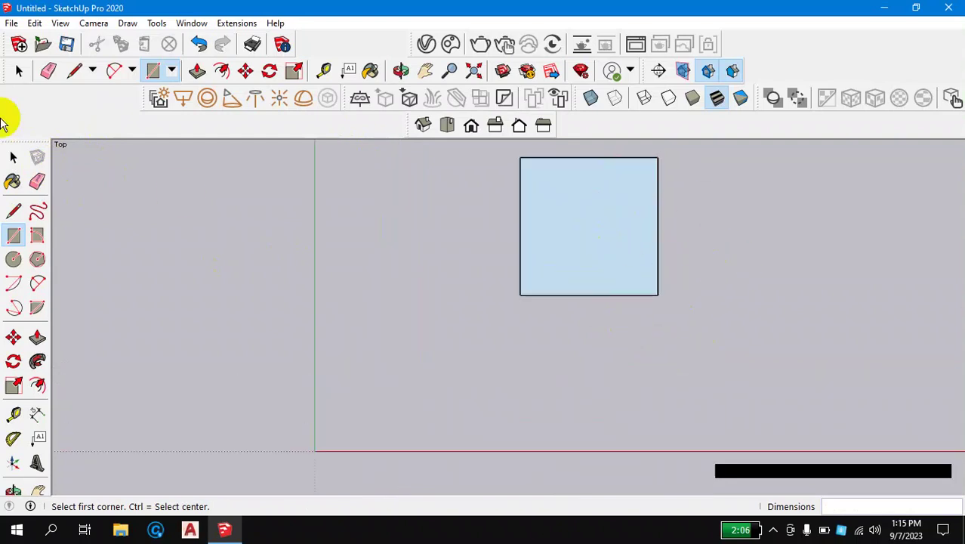
left_click(13, 157)
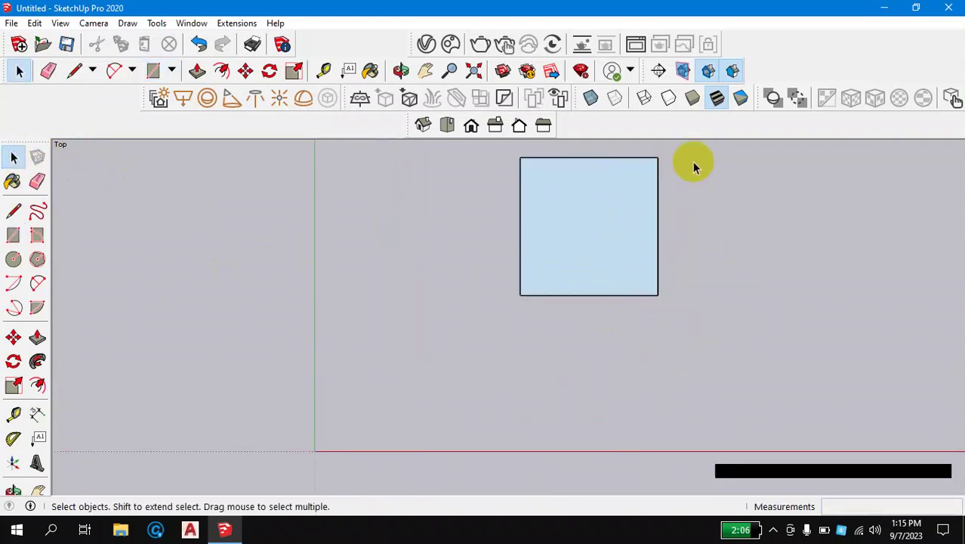
scroll(692, 185, "down", 1)
scroll(690, 200, "up", 2)
scroll(628, 216, "down", 2)
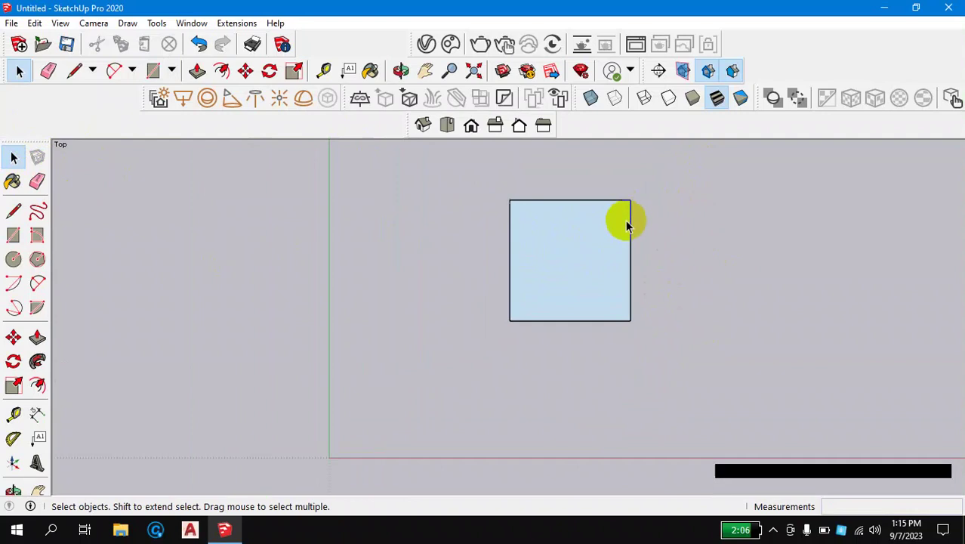
scroll(625, 250, "down", 2)
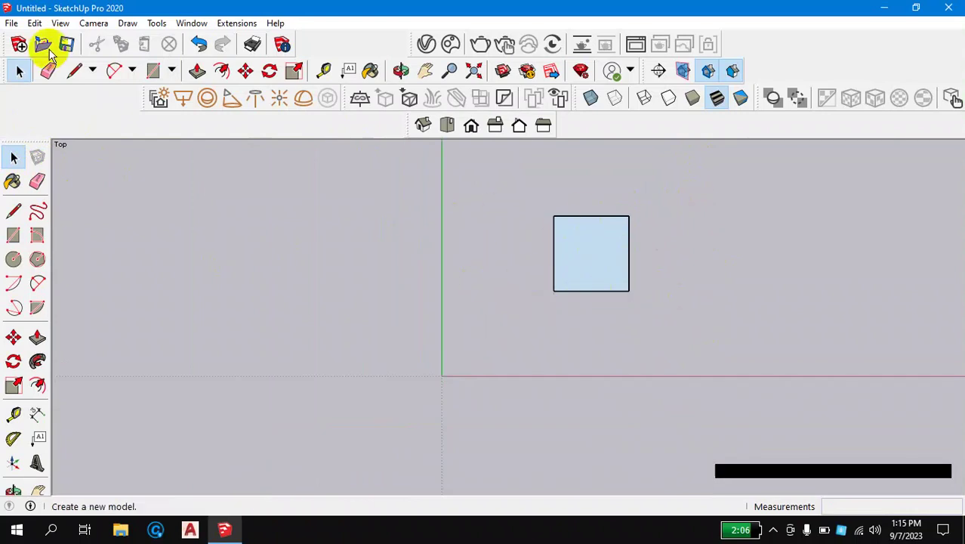
left_click(475, 72)
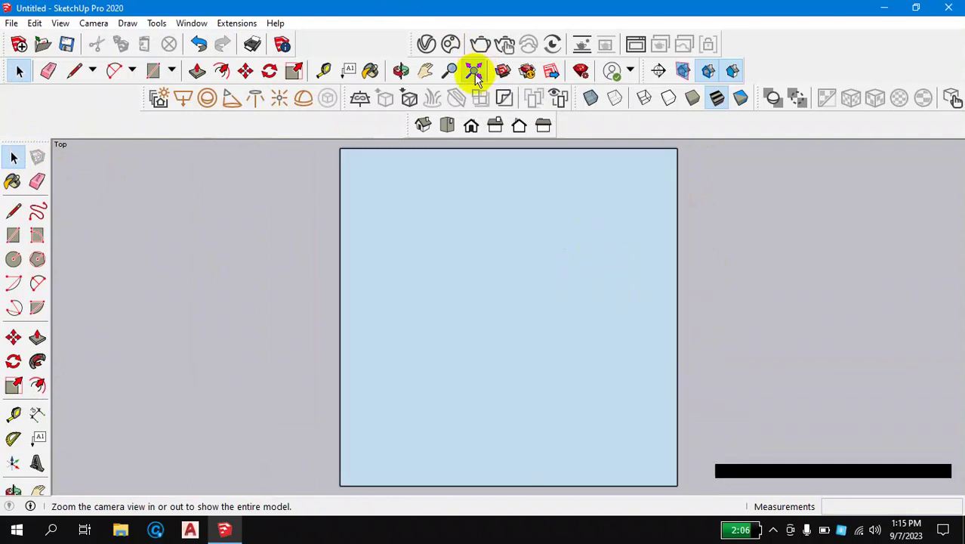
scroll(366, 260, "down", 2)
scroll(364, 258, "down", 2)
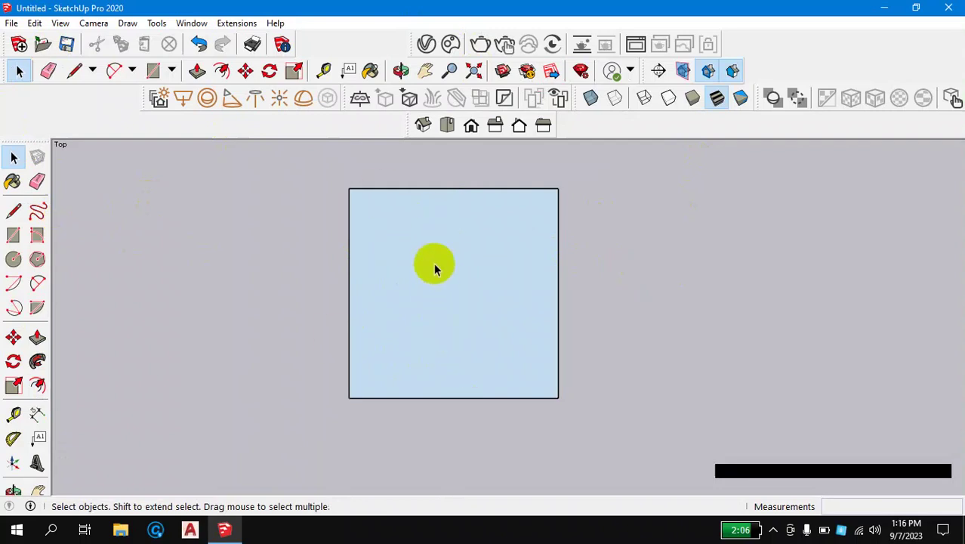
left_click(439, 262)
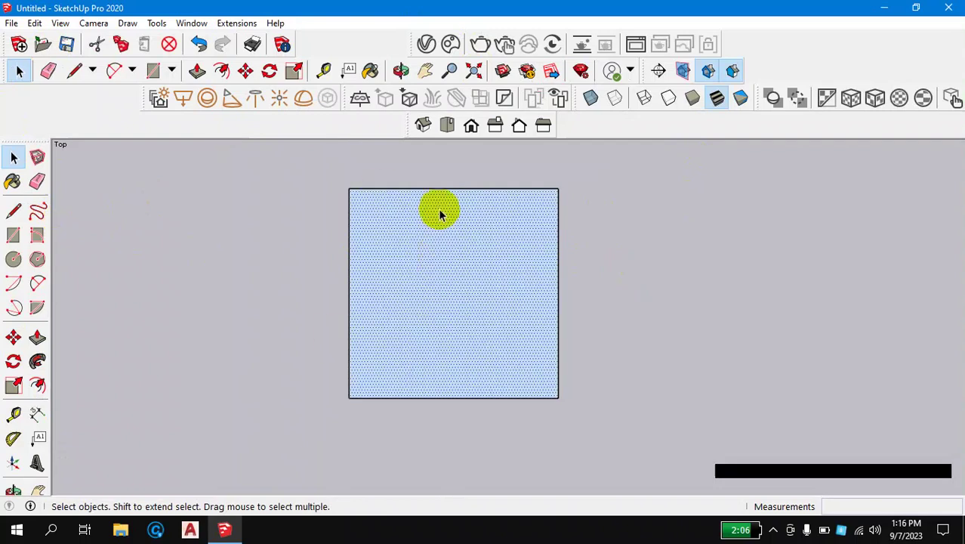
left_click(590, 225)
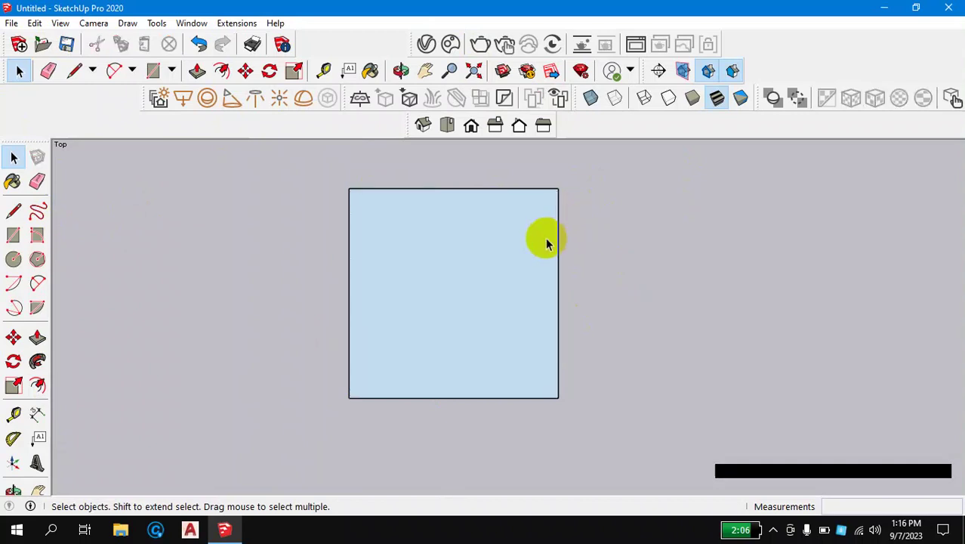
left_click_drag(599, 220, 613, 252)
Step: Offset the square's edges 1 inward from its top edge, creating a thin inner border
left_click(40, 387)
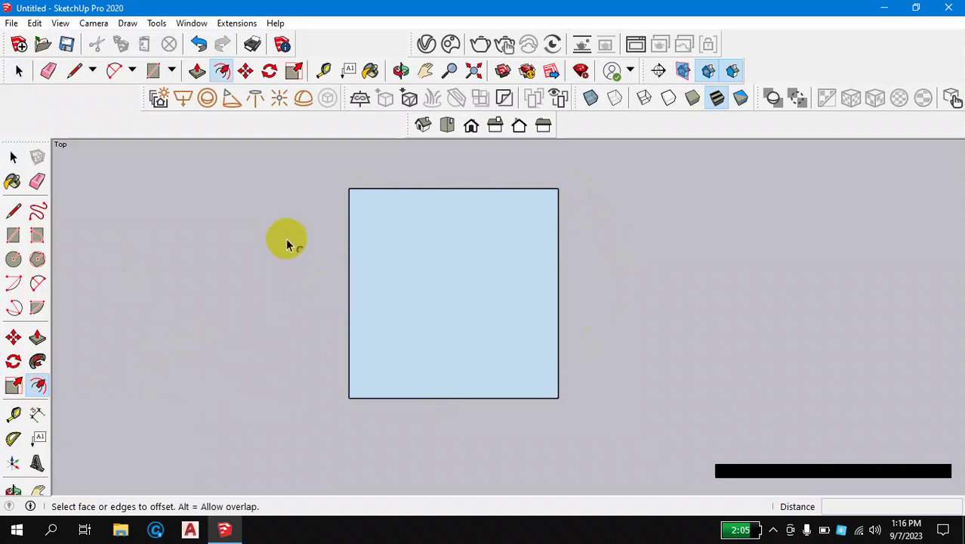
left_click(384, 192)
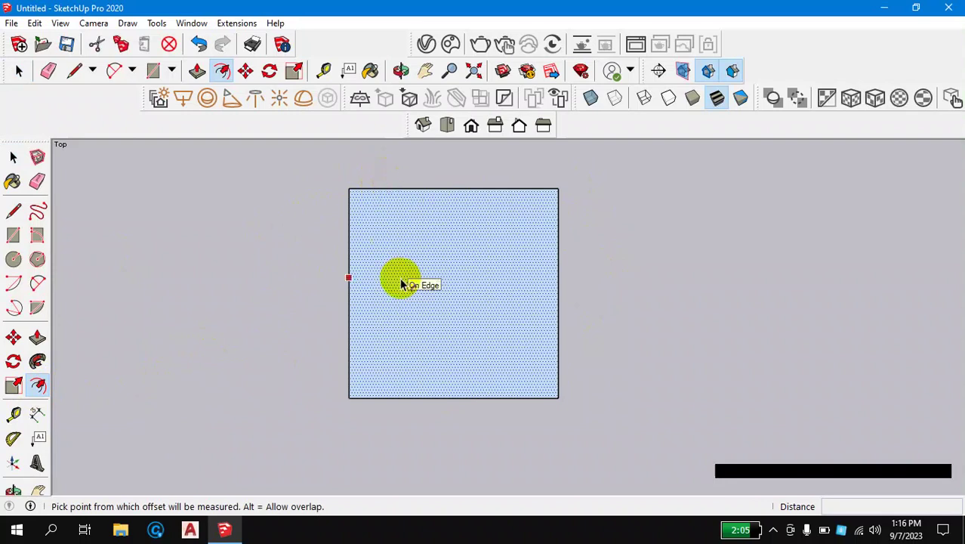
key("Escape")
left_click(457, 196)
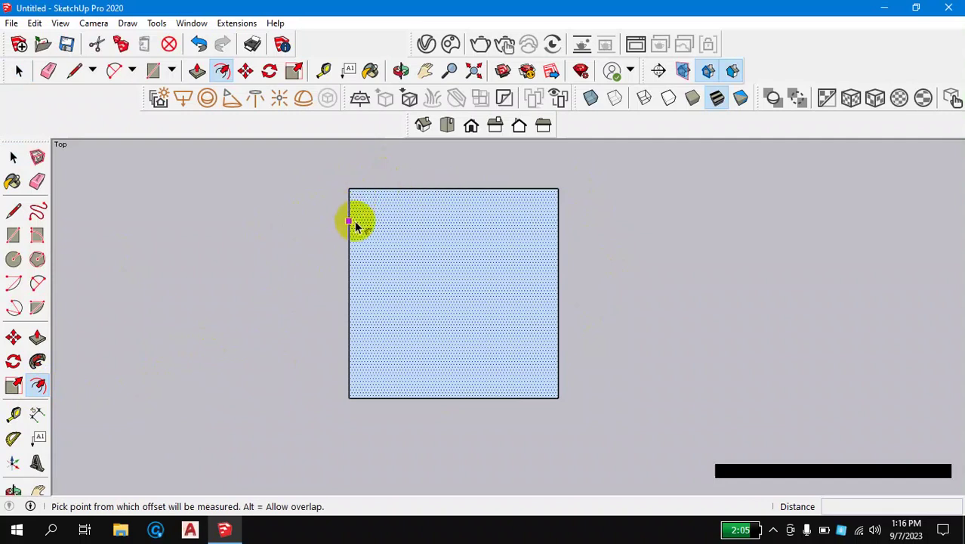
key("Escape")
left_click(438, 194)
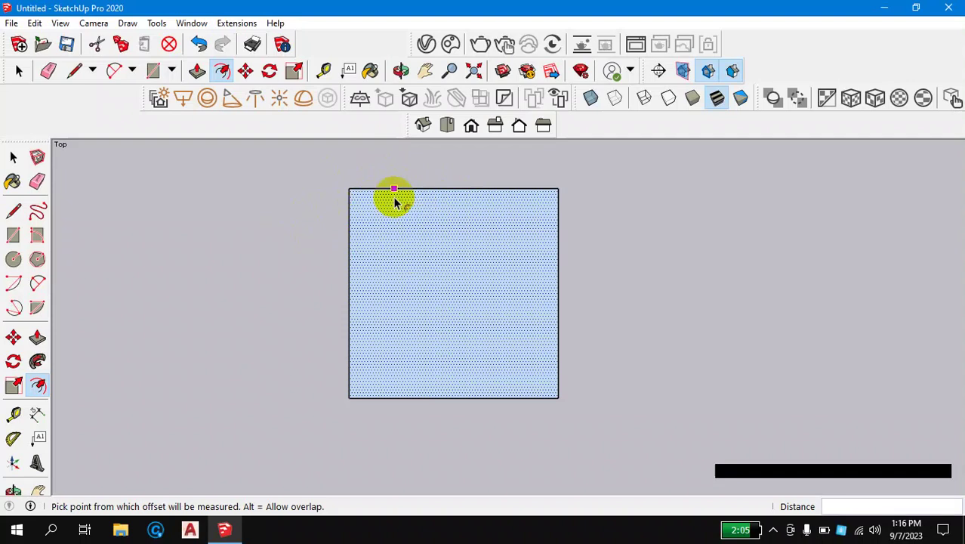
left_click(394, 199)
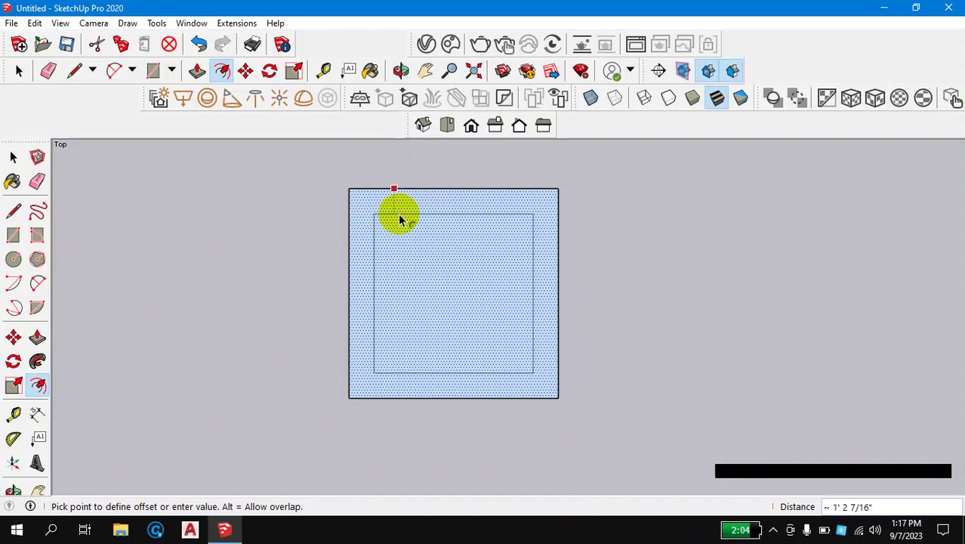
type("1")
key("Return")
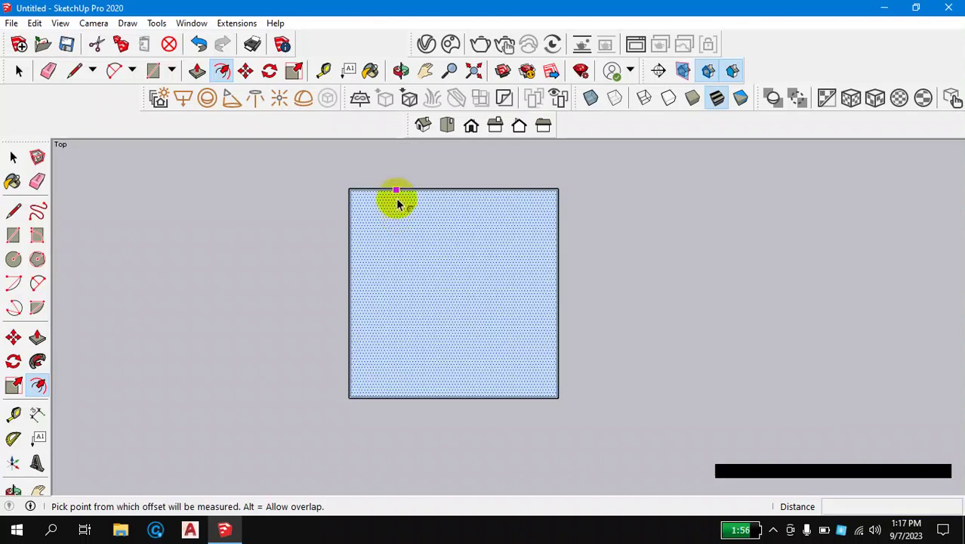
Step: Offset the square inward by 1 again from its top edge, adding a second inner outline
key("Escape")
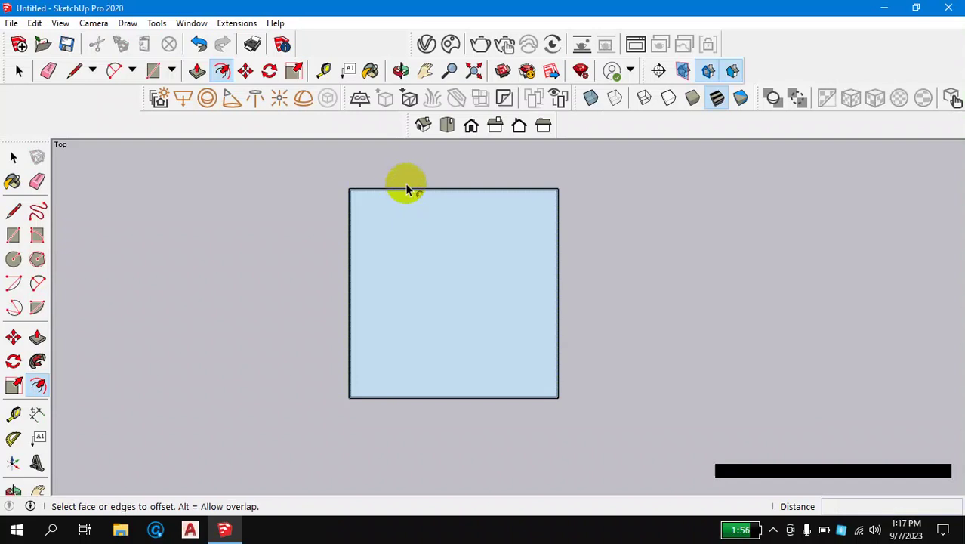
scroll(406, 192, "up", 1)
scroll(405, 193, "up", 2)
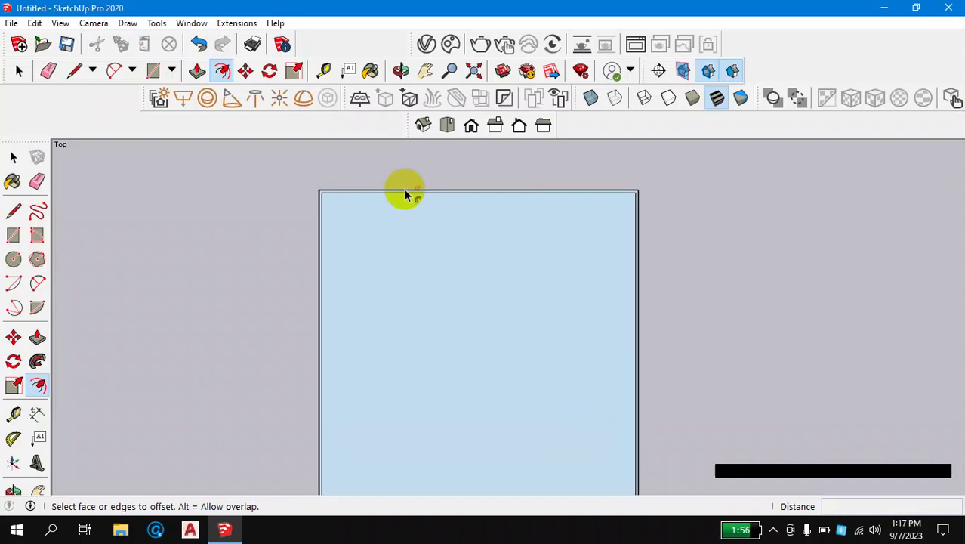
scroll(405, 192, "up", 1)
scroll(405, 194, "up", 2)
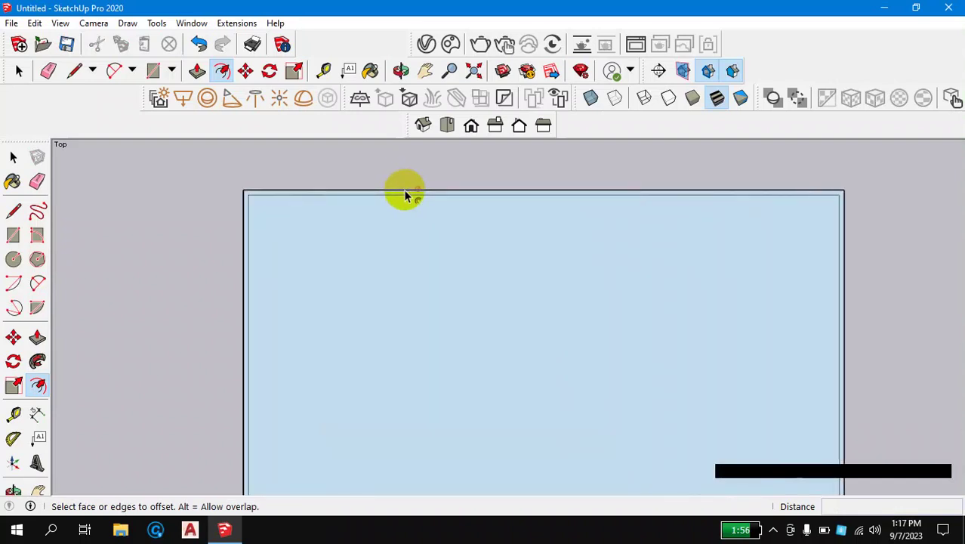
left_click(405, 194)
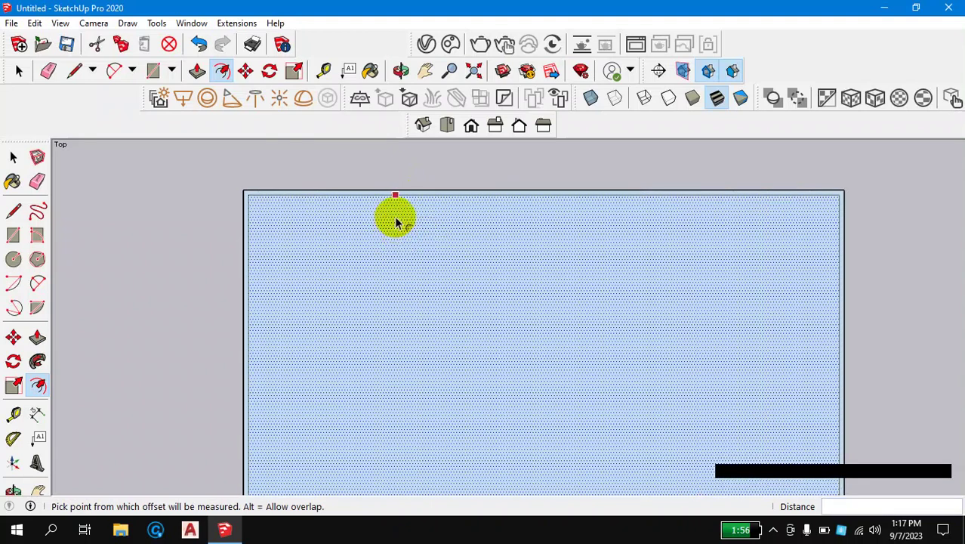
left_click(397, 221)
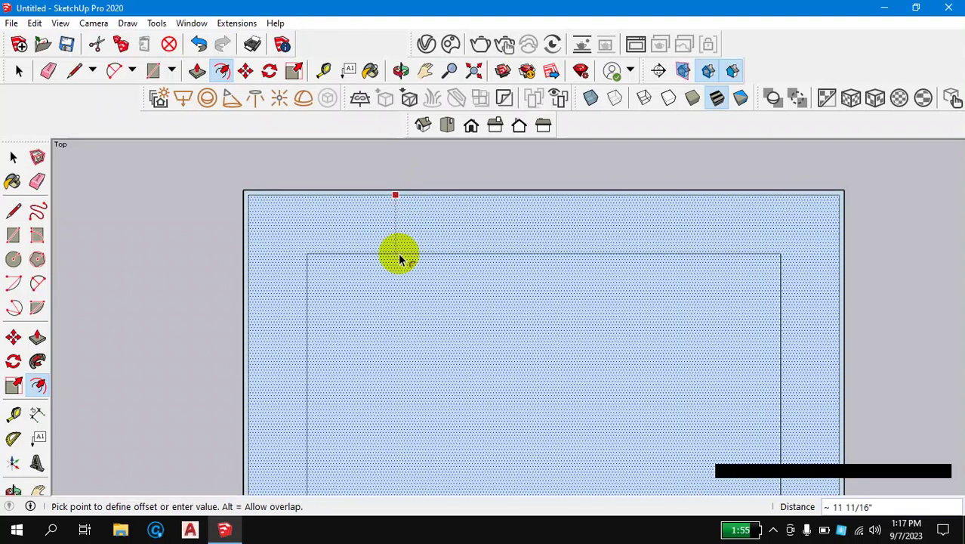
type("1")
key("Return")
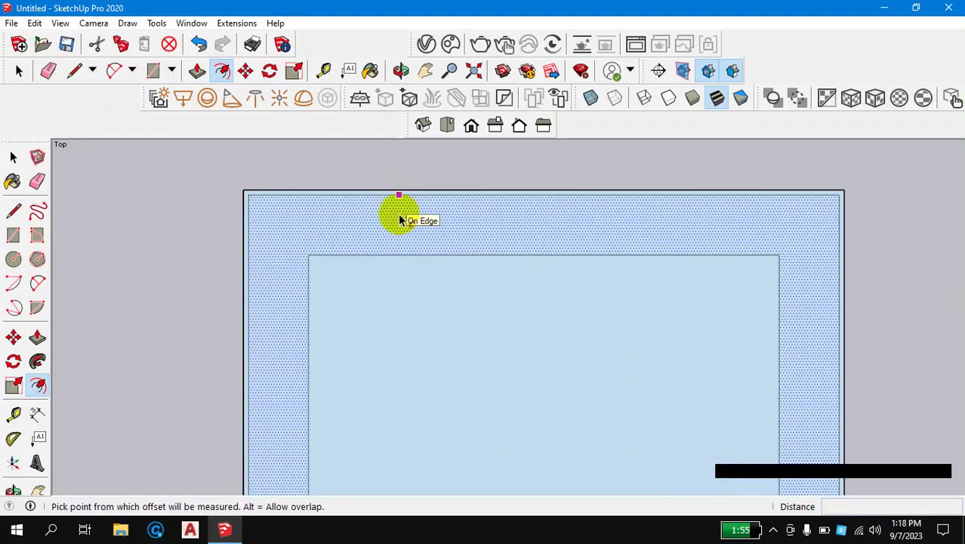
scroll(399, 219, "down", 2)
scroll(399, 209, "down", 1)
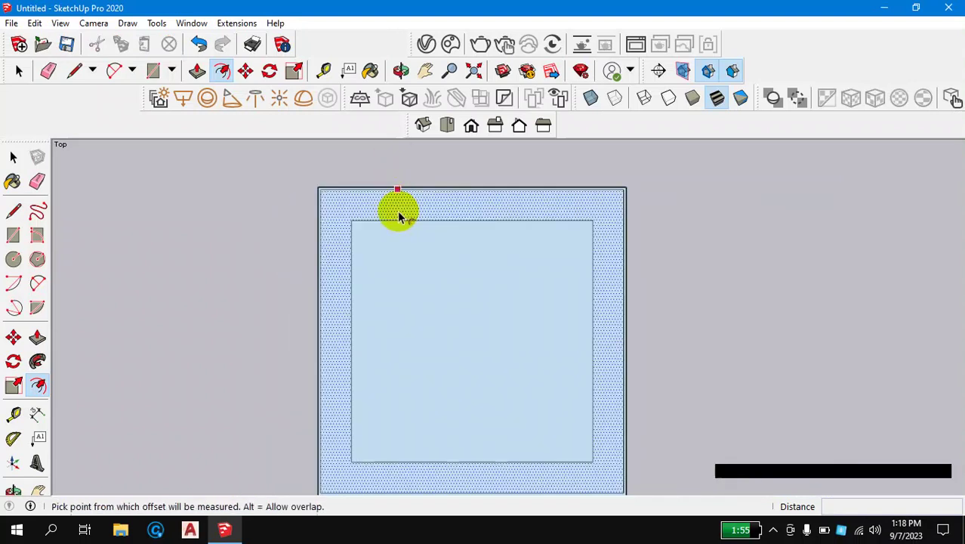
scroll(411, 230, "up", 1)
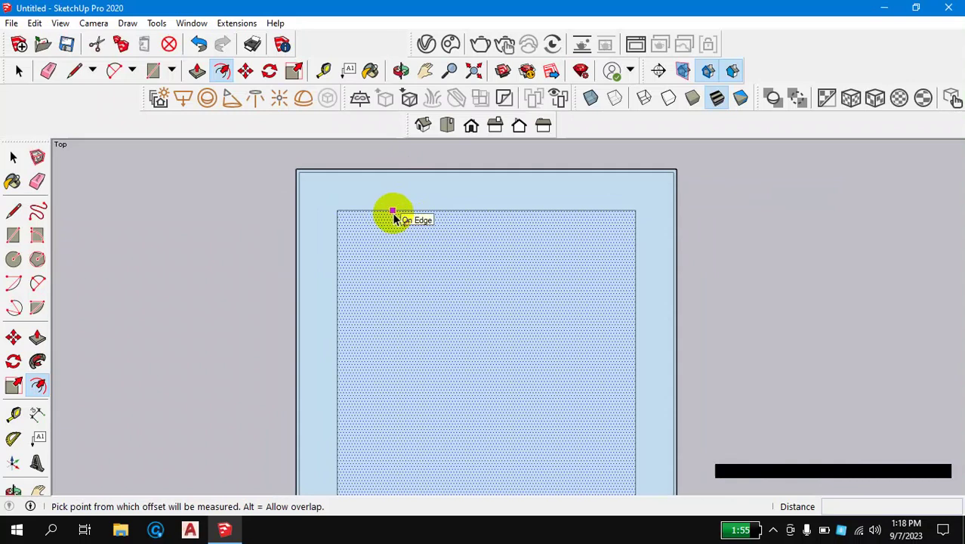
Step: Offset the inner face's edge 2' inward to create a central square
left_click(393, 218)
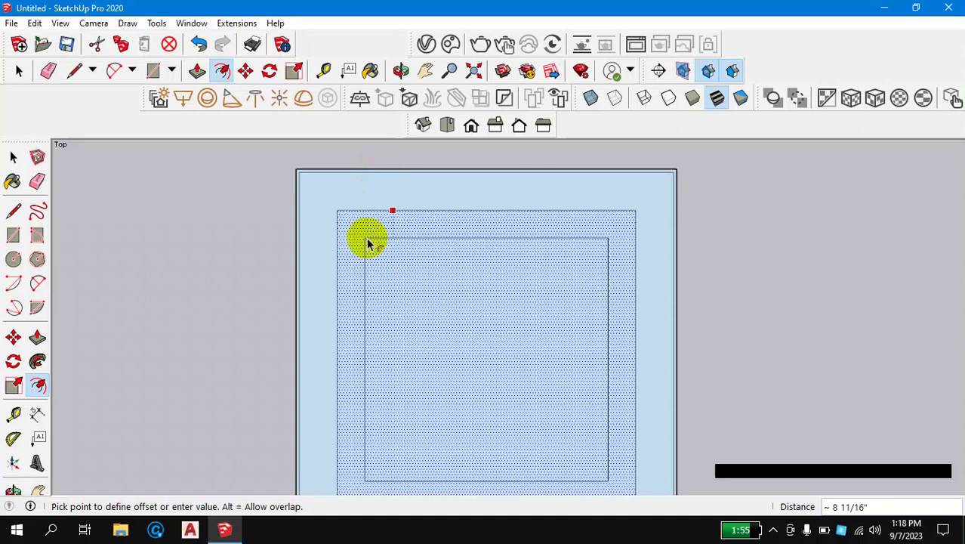
type("2")
key("Return")
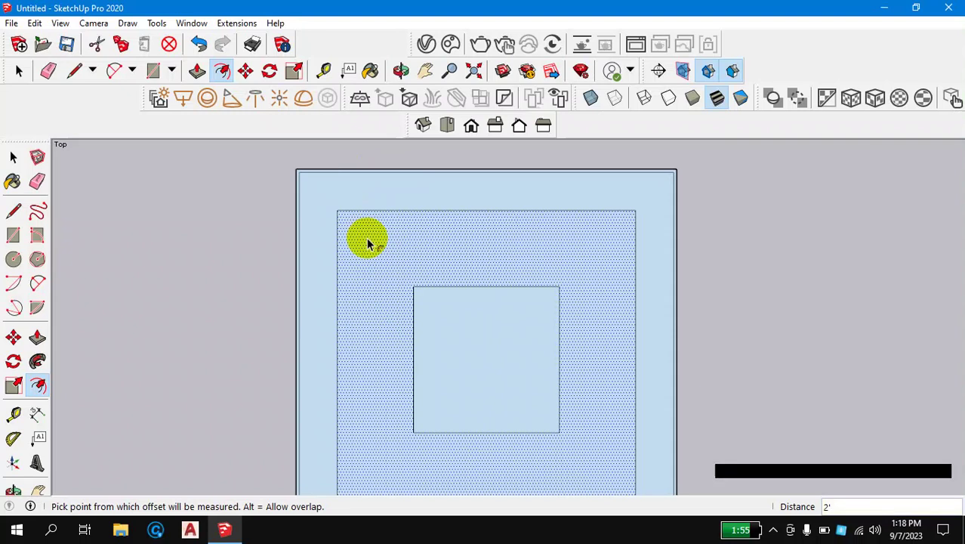
Step: Offset the new central square inward by 2 to nest another square
scroll(368, 243, "down", 1)
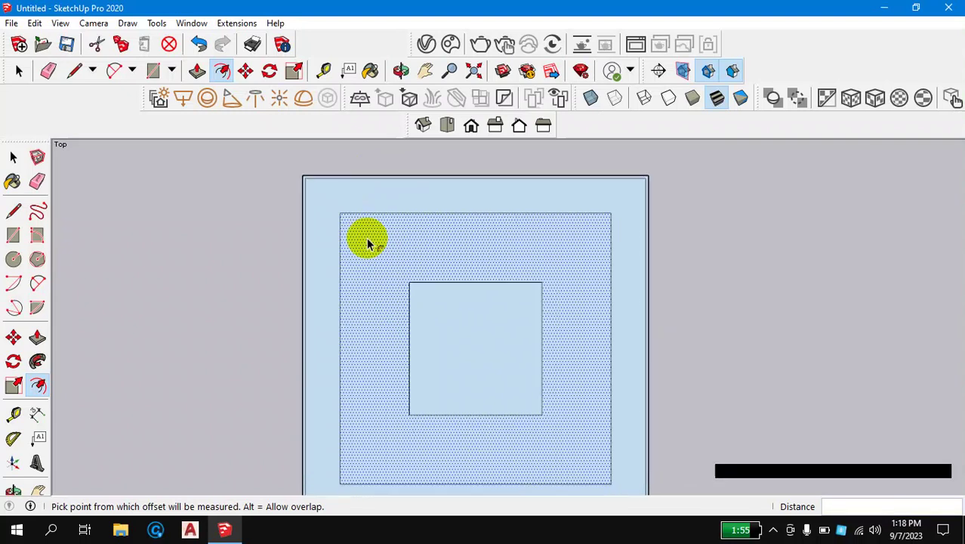
scroll(442, 382, "up", 3)
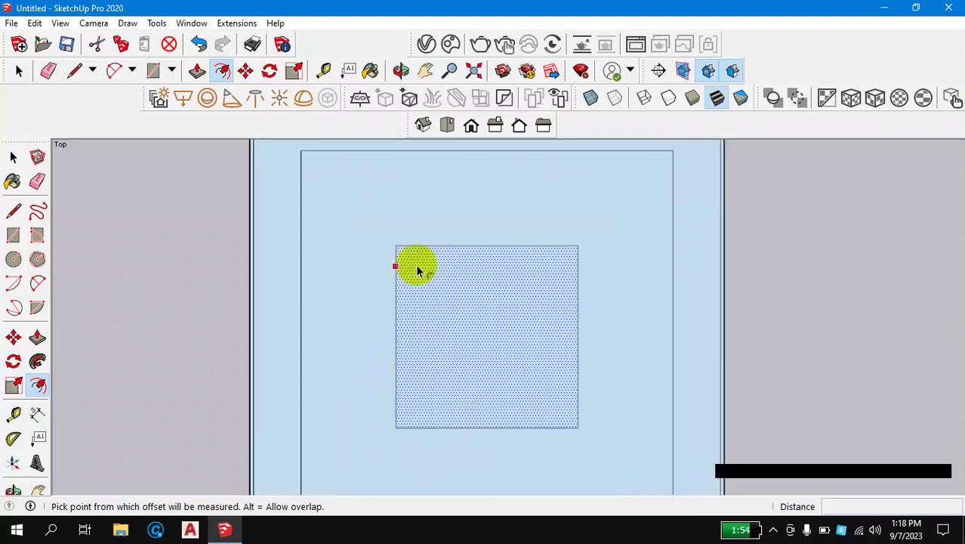
scroll(415, 268, "down", 1)
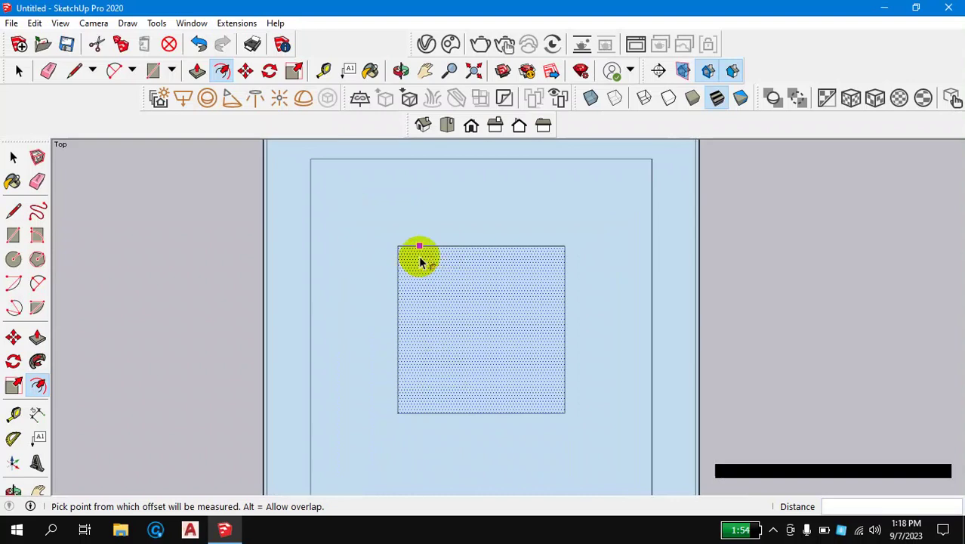
left_click(421, 260)
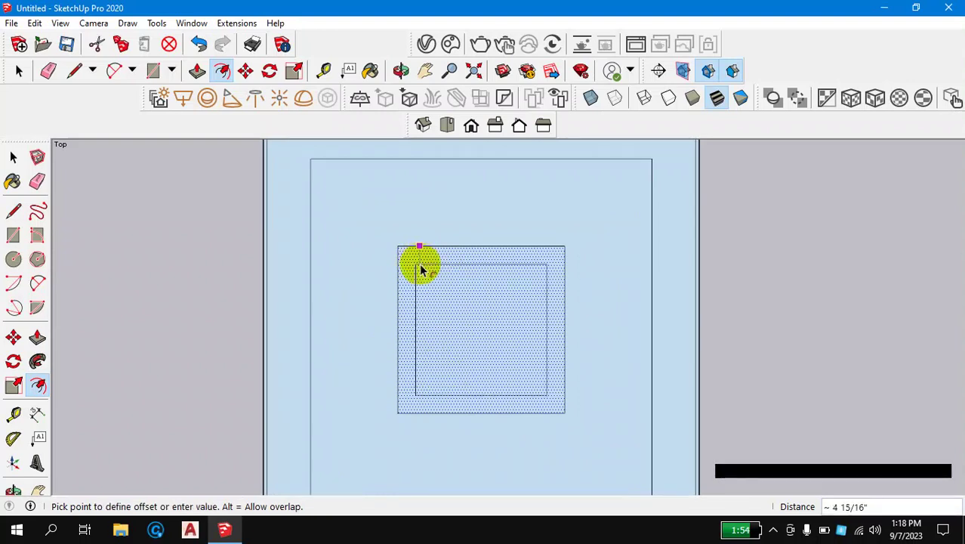
type("2")
key("Return")
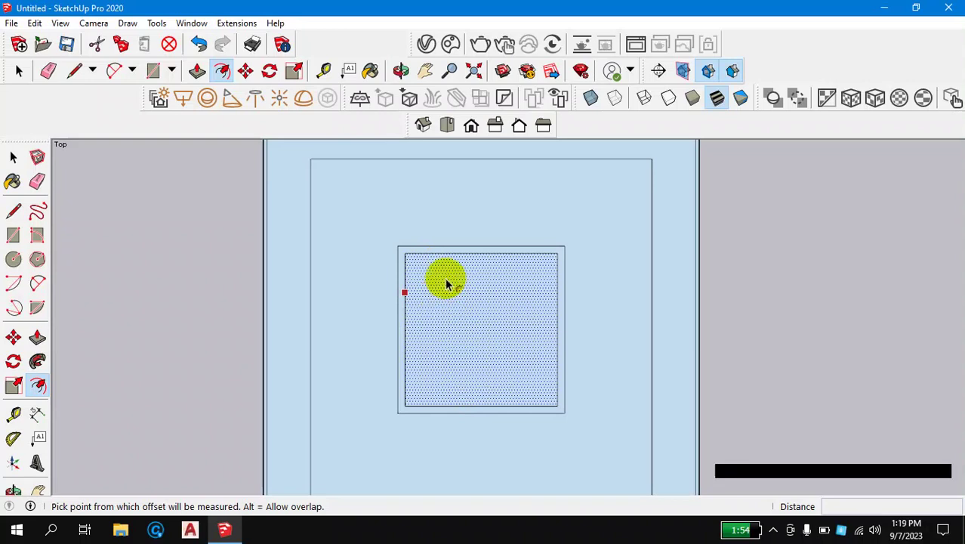
Step: Offset the small square inward to place a first inset square
left_click(459, 249)
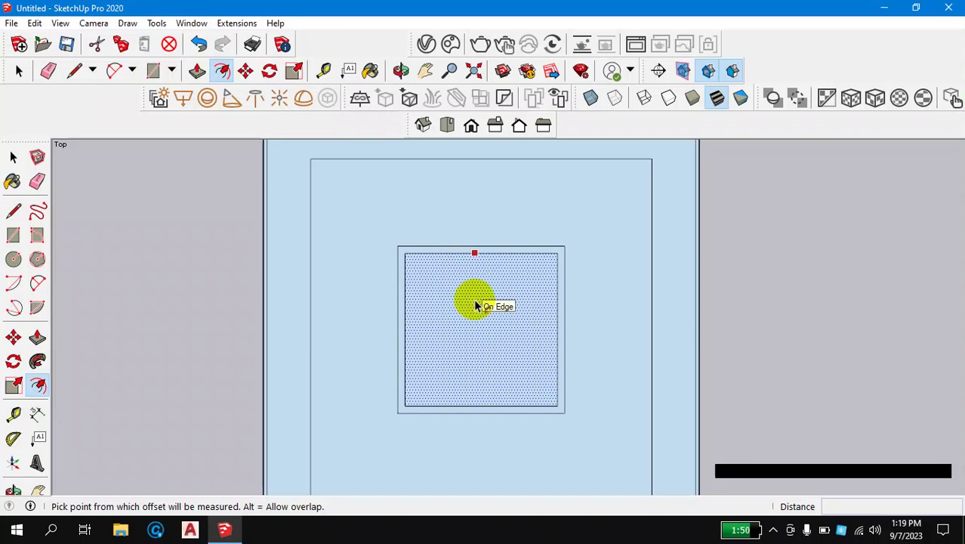
left_click(475, 305)
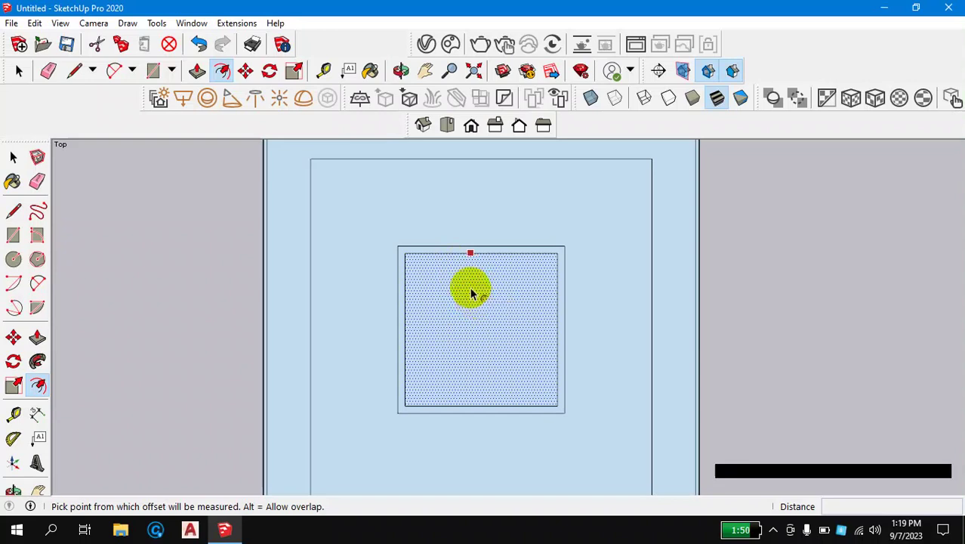
left_click(470, 292)
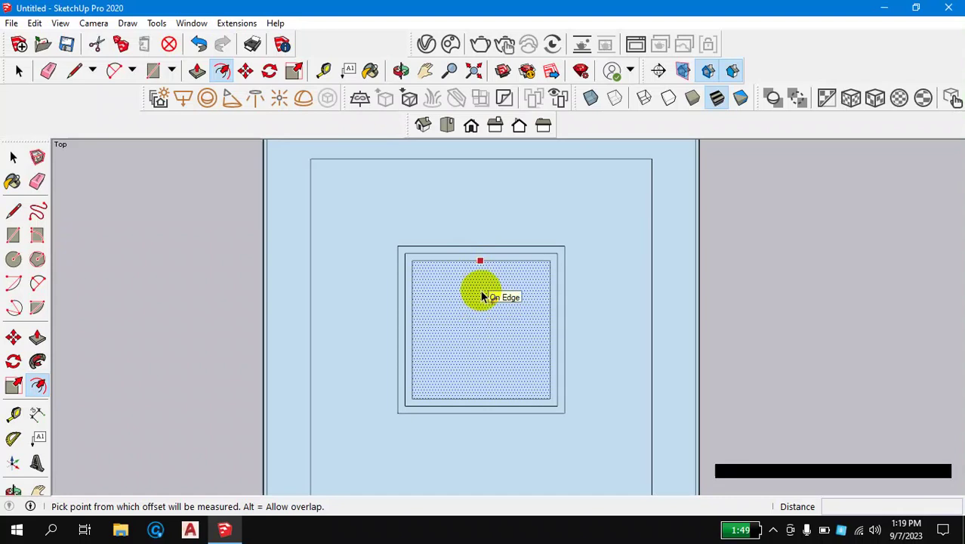
Step: Repeat the same inward offset until about eight concentric squares shrink to a tiny core
double_click(482, 296)
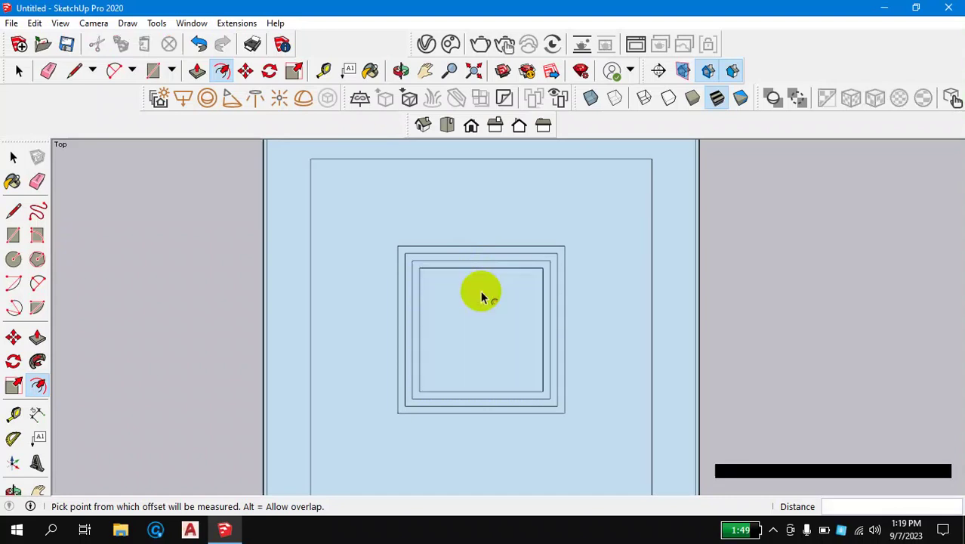
double_click(482, 299)
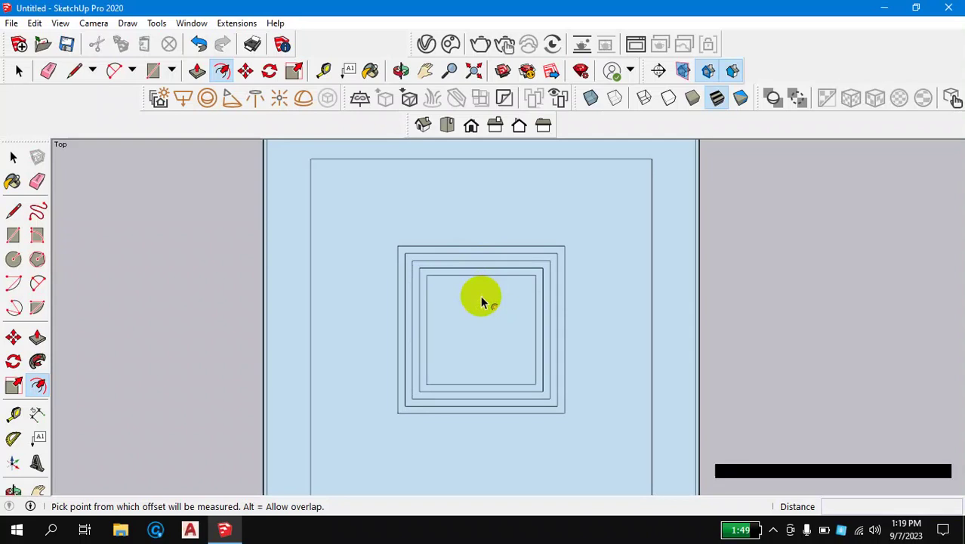
double_click(482, 301)
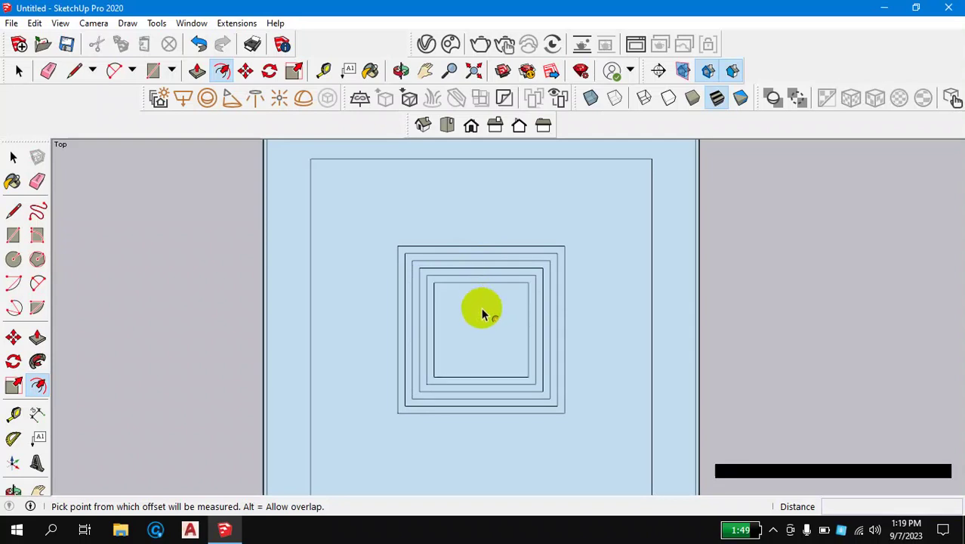
double_click(482, 310)
double_click(482, 313)
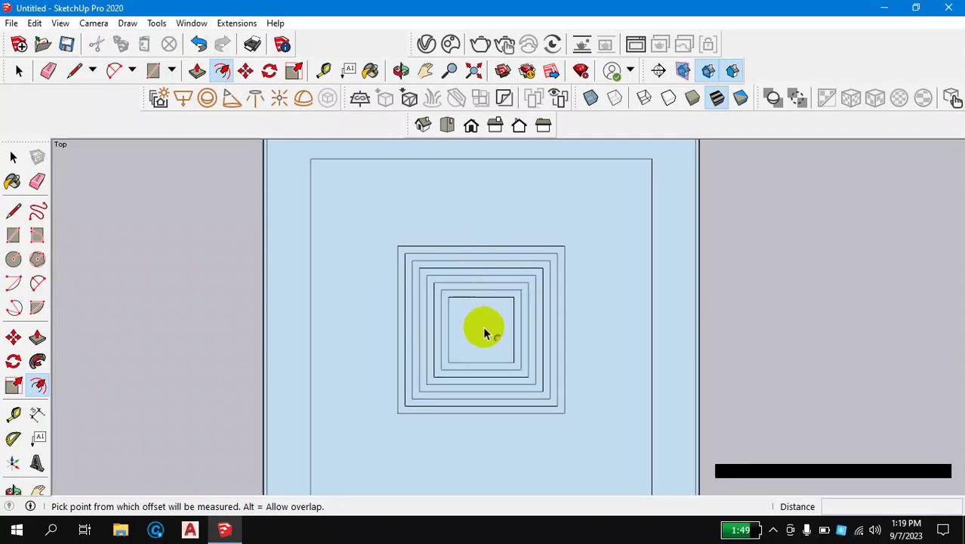
double_click(484, 331)
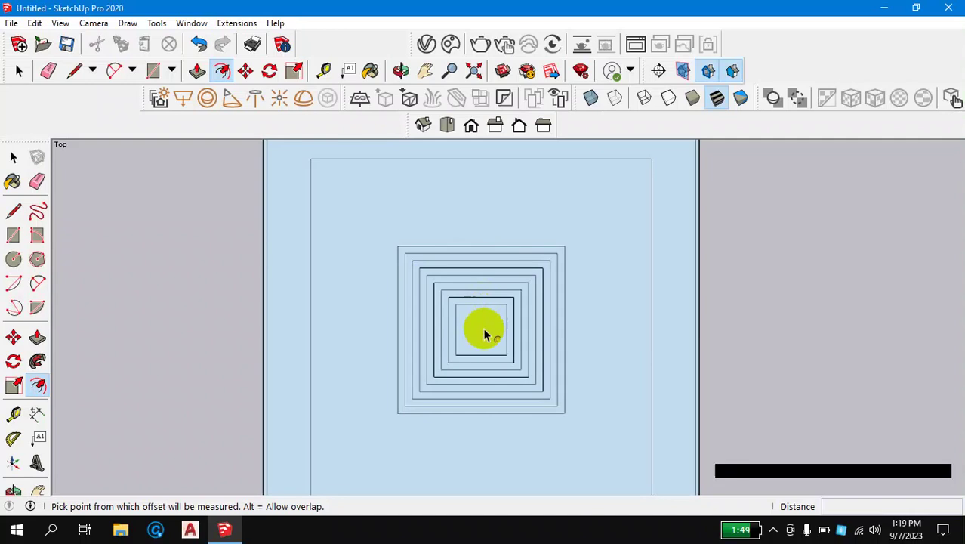
double_click(485, 335)
double_click(485, 333)
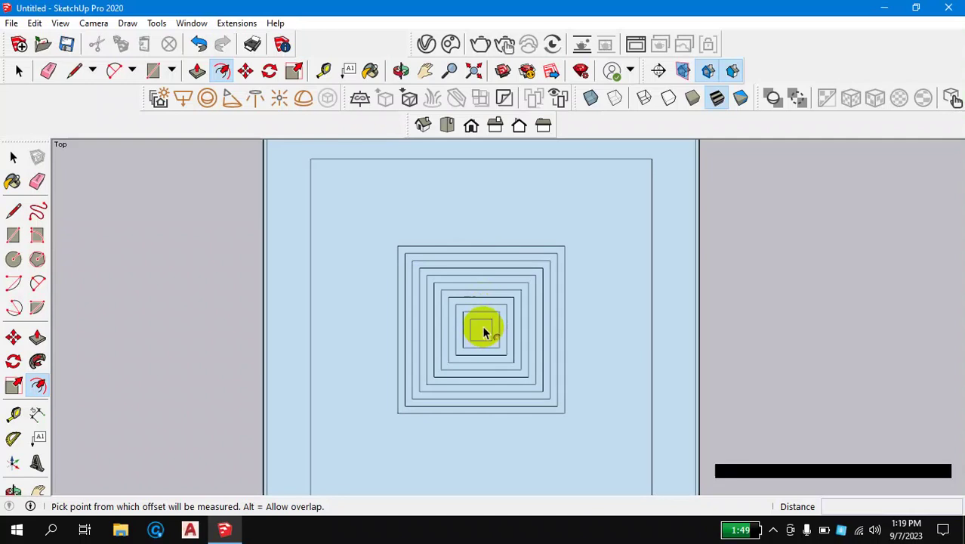
double_click(481, 332)
double_click(482, 332)
scroll(521, 363, "down", 1)
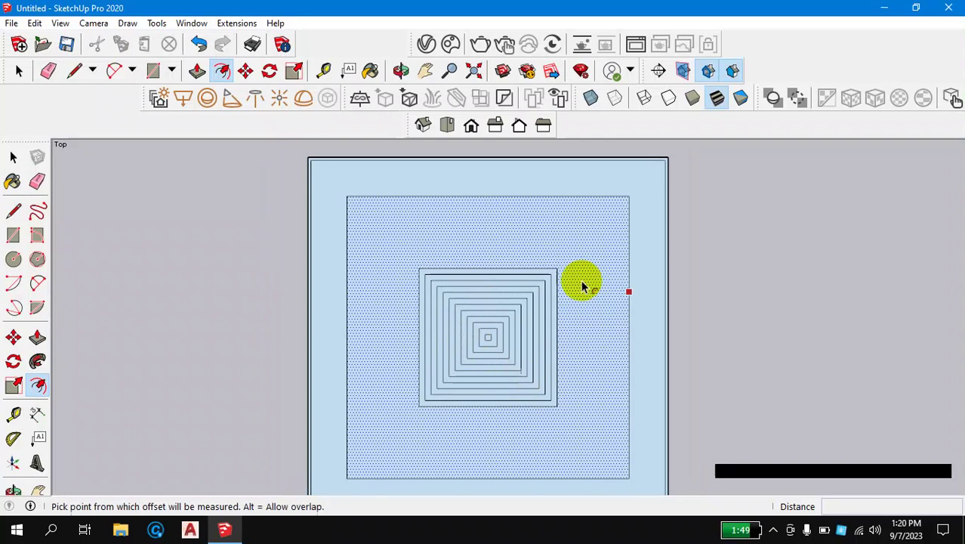
scroll(658, 156, "up", 3)
scroll(671, 166, "up", 1)
scroll(670, 173, "up", 1)
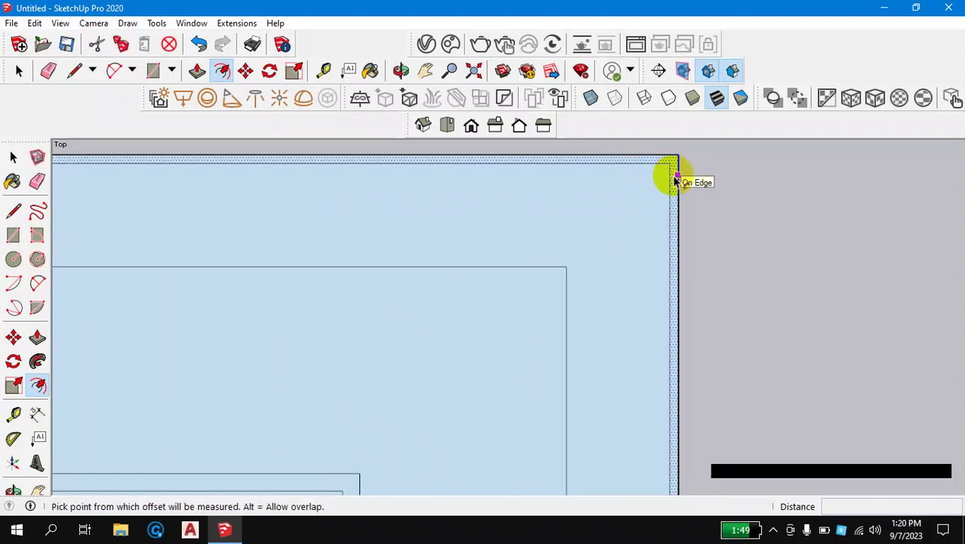
Step: Offset the outermost square 1' outward around the drawing
left_click(675, 180)
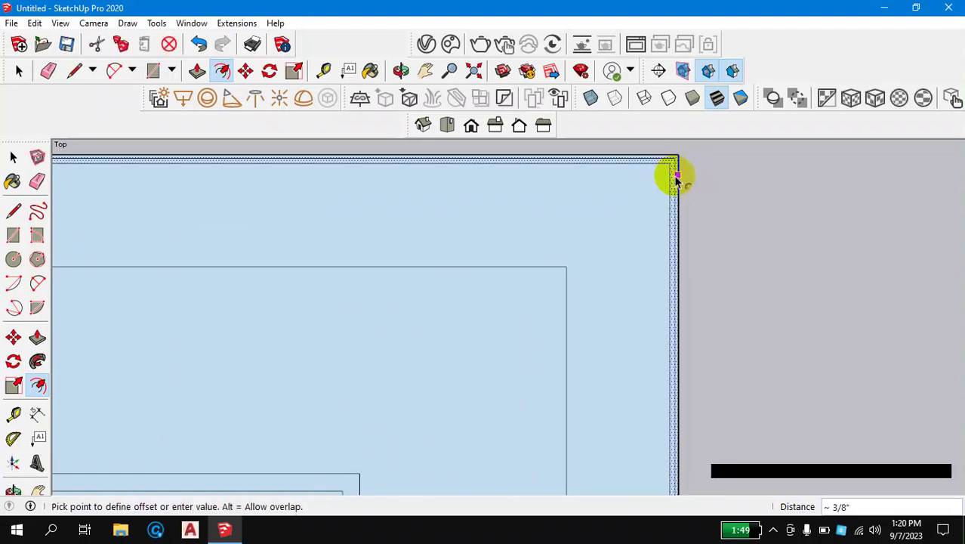
scroll(679, 180, "down", 1)
scroll(684, 180, "down", 2)
scroll(687, 178, "down", 1)
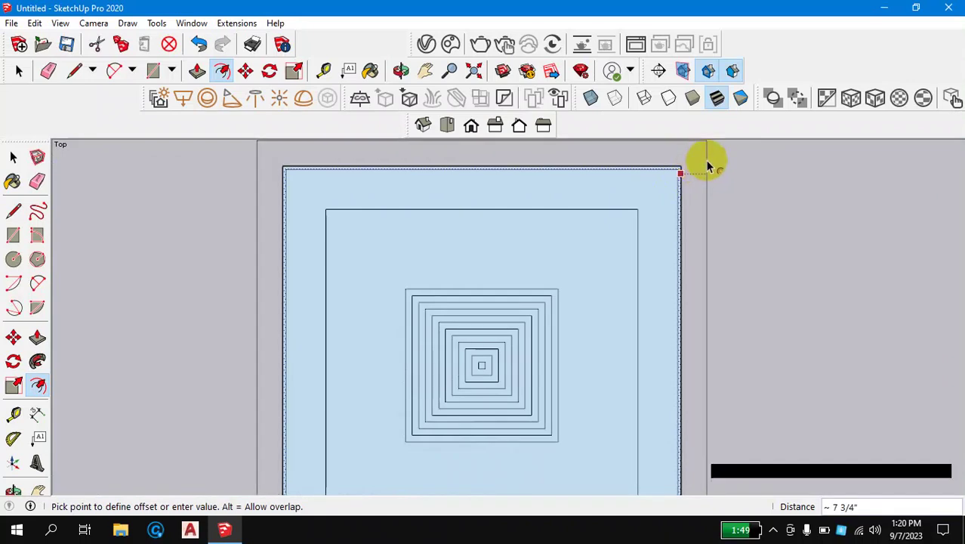
scroll(703, 177, "down", 1)
scroll(713, 166, "down", 1)
scroll(715, 166, "down", 1)
scroll(713, 173, "up", 1)
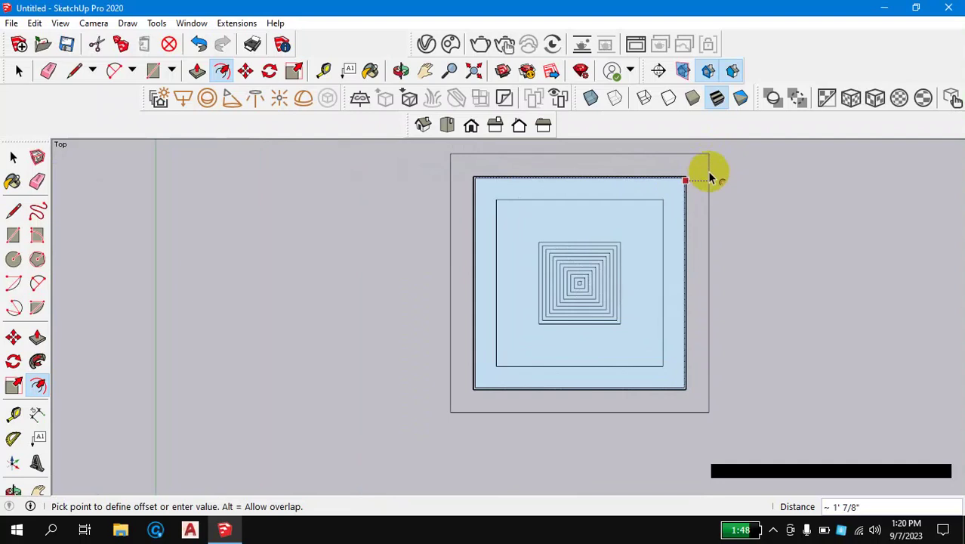
type("1")
type("'")
key("Return")
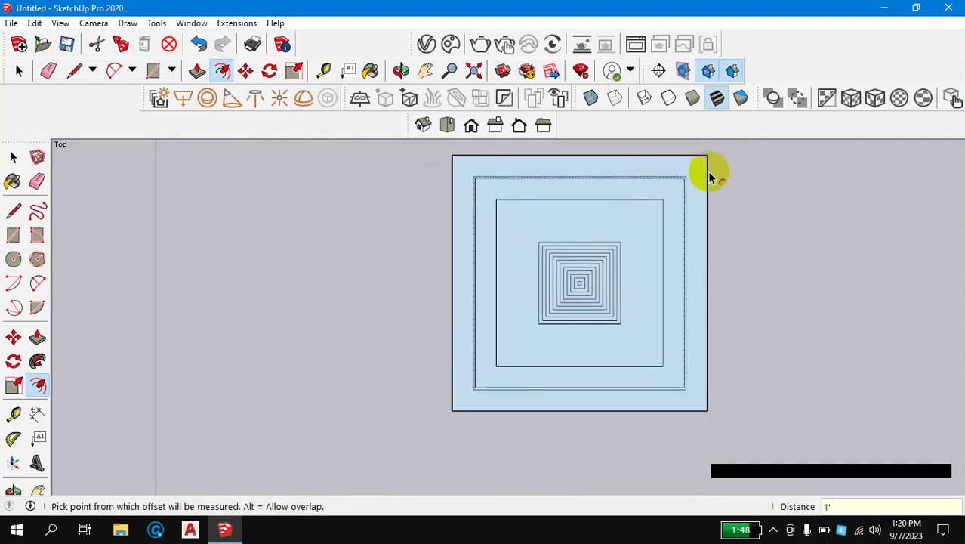
Step: Add three more evenly spaced outer offset squares around the drawing
left_click(695, 189)
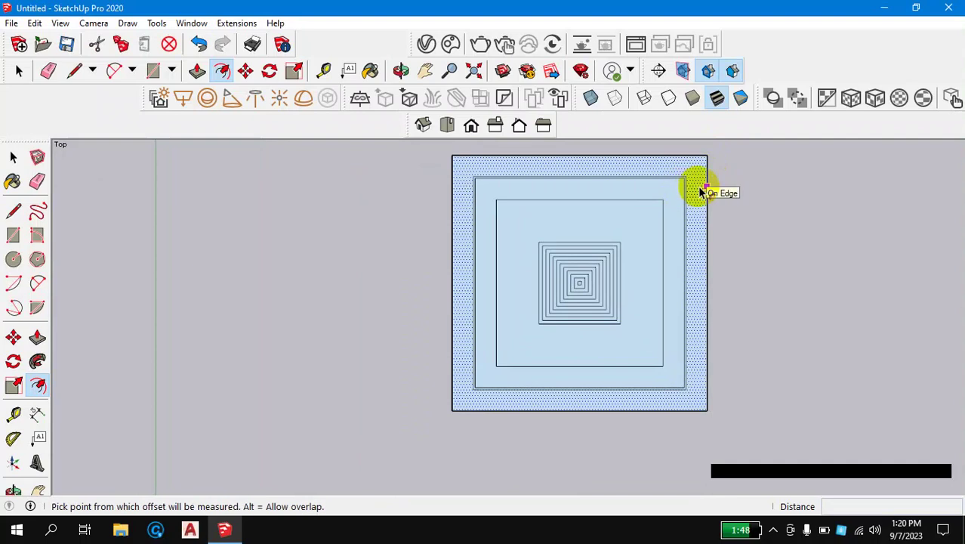
key("Escape")
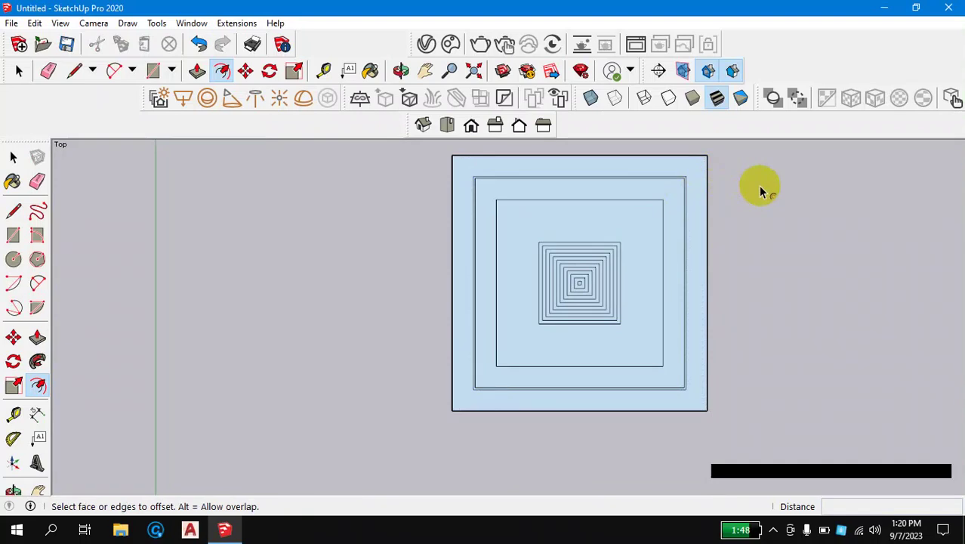
left_click(705, 185)
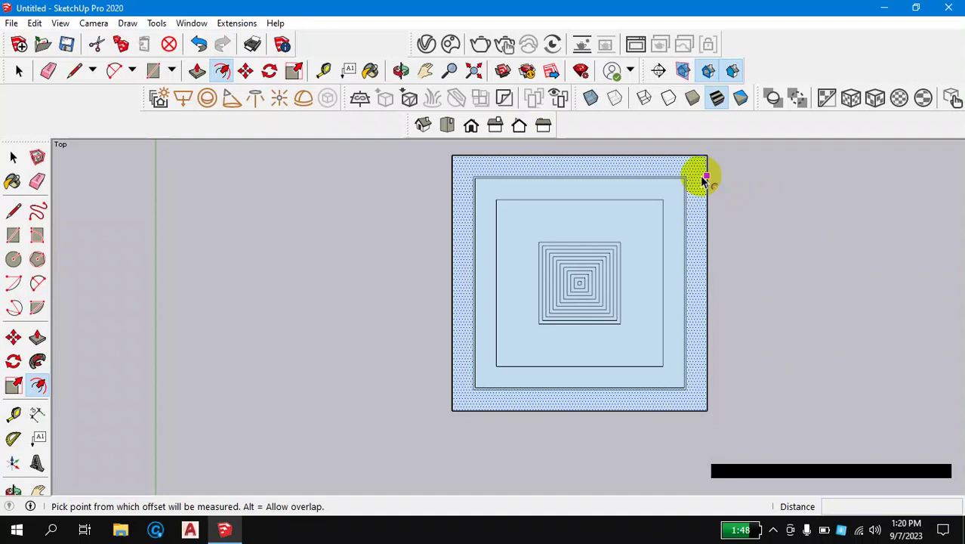
double_click(704, 179)
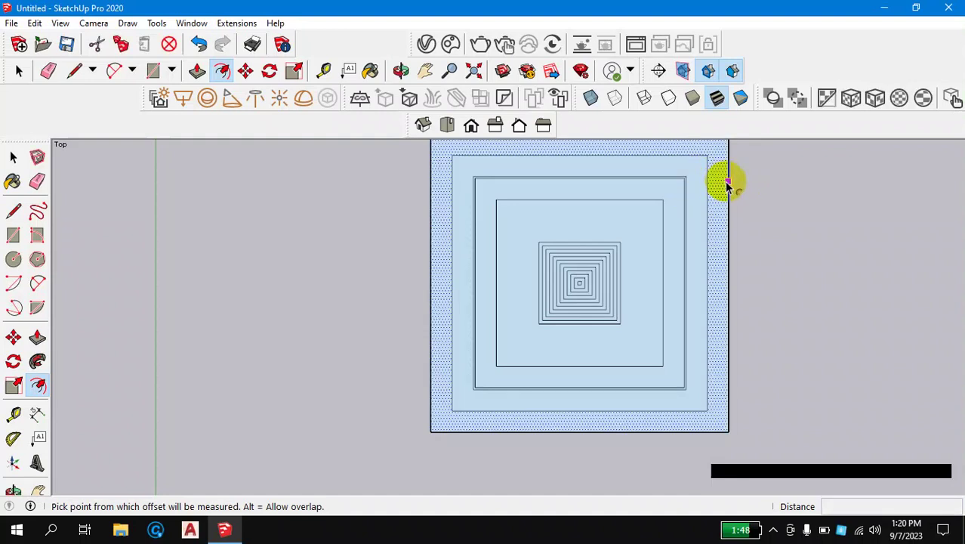
double_click(726, 185)
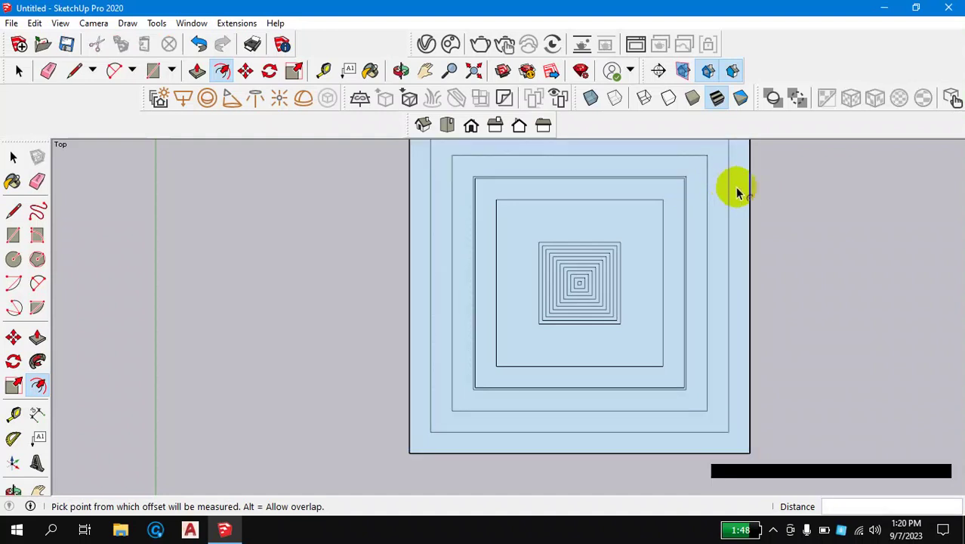
left_click(747, 181)
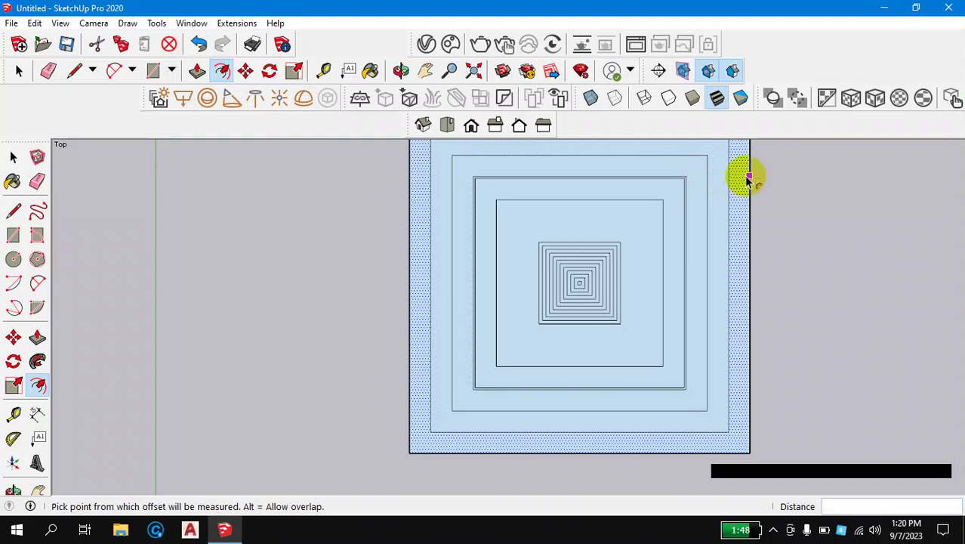
double_click(747, 179)
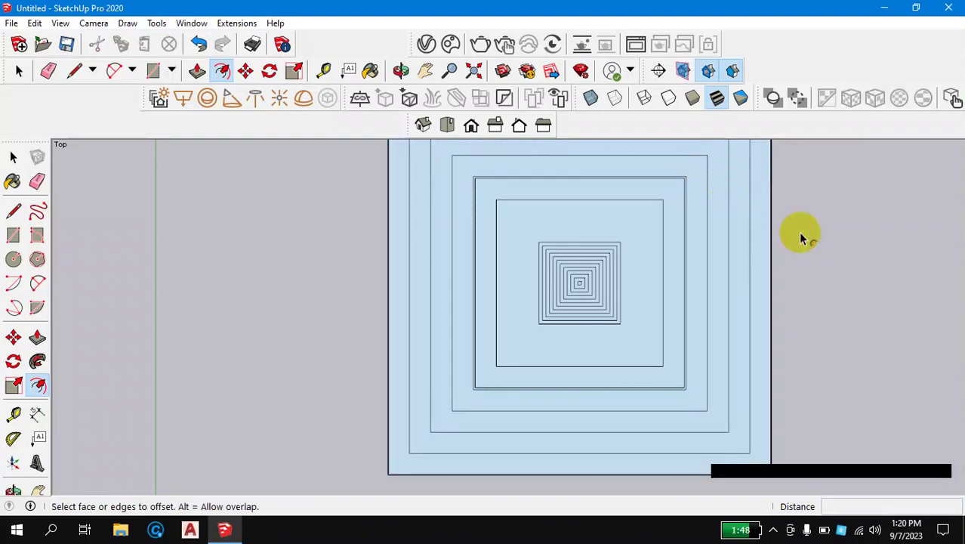
scroll(456, 303, "down", 2)
scroll(459, 303, "down", 1)
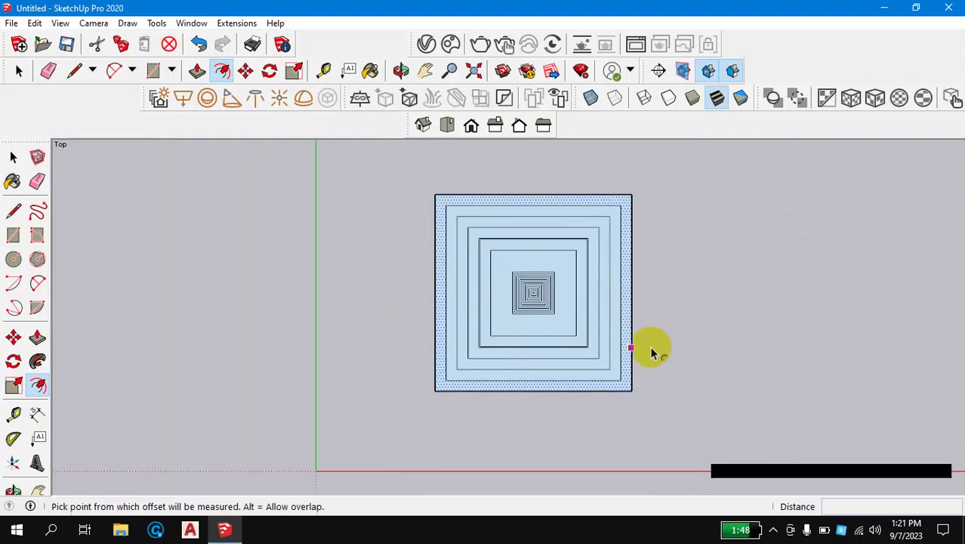
scroll(647, 297, "up", 1)
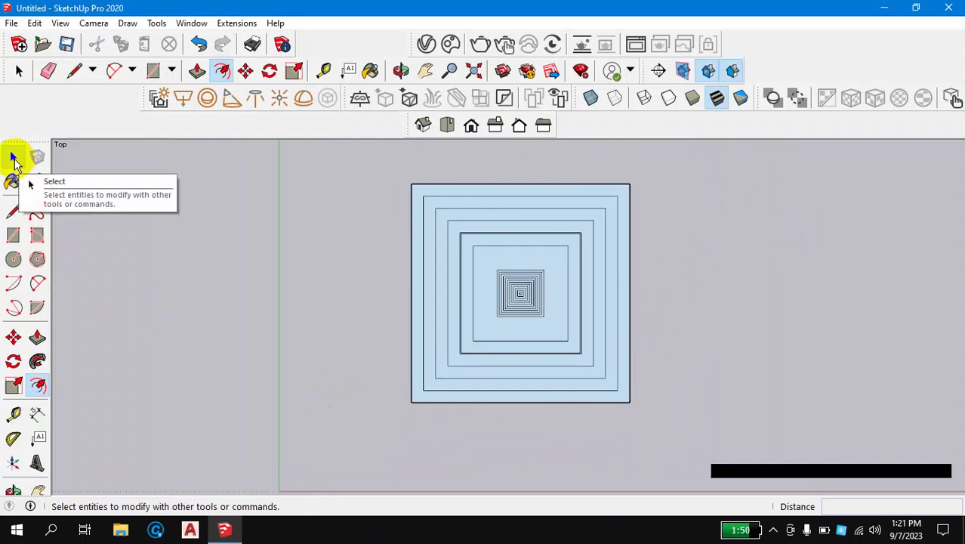
Step: Draw a separate 10' by 5' rectangle to the right of the nested squares
left_click(13, 158)
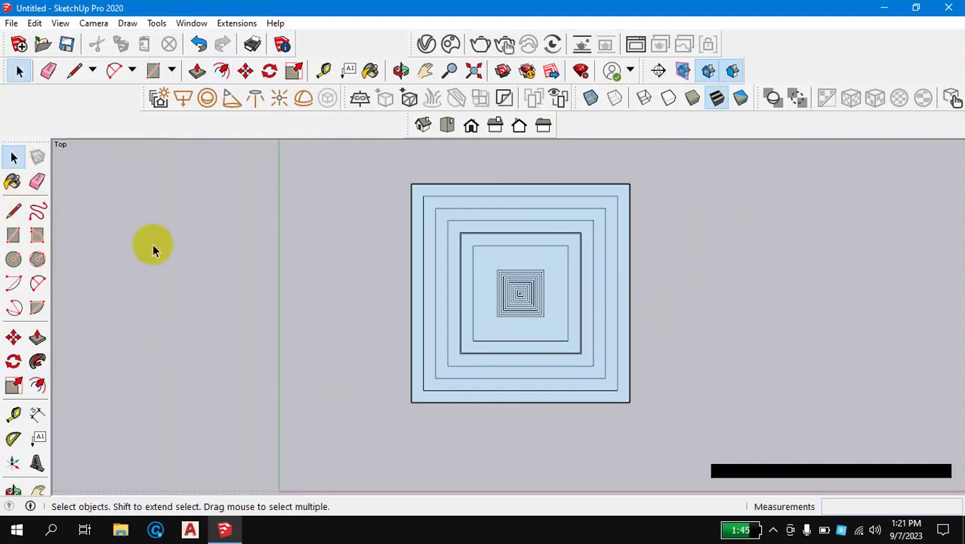
scroll(612, 283, "down", 1)
scroll(642, 332, "down", 1)
scroll(894, 261, "up", 2)
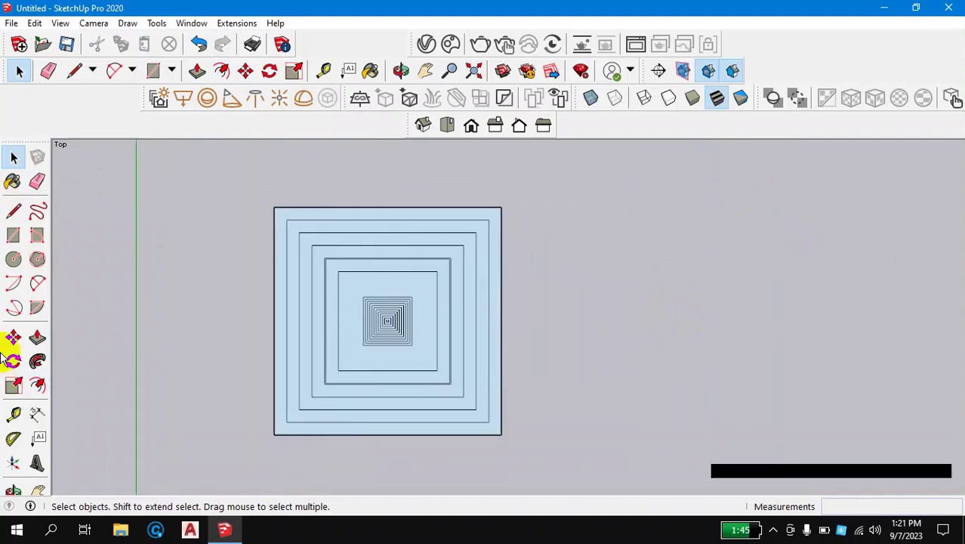
left_click(13, 235)
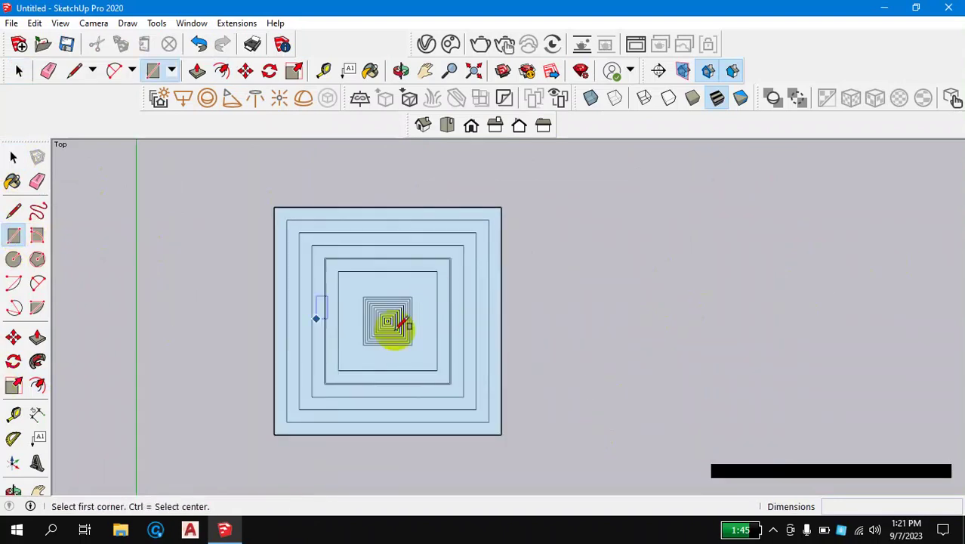
left_click(588, 388)
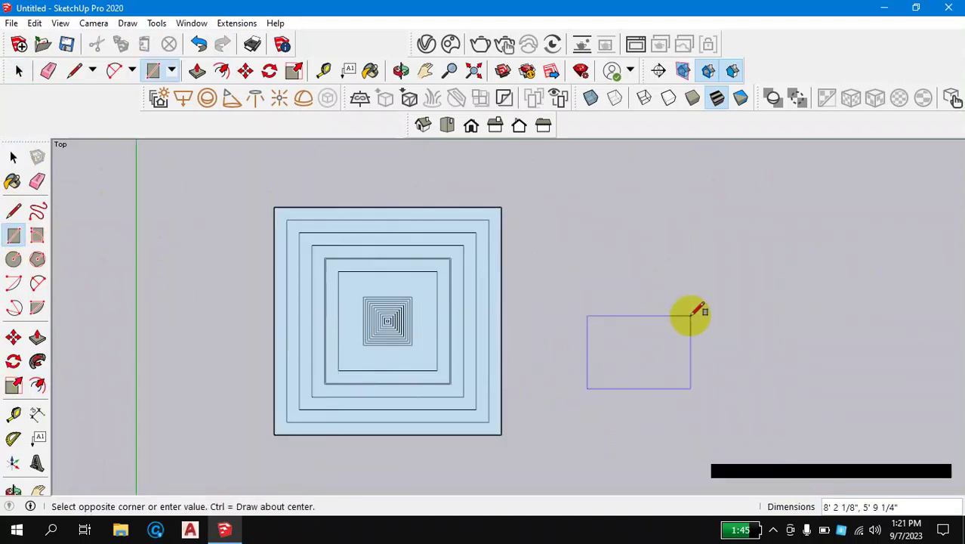
type("10',")
type("5")
key("Return")
scroll(732, 381, "up", 1)
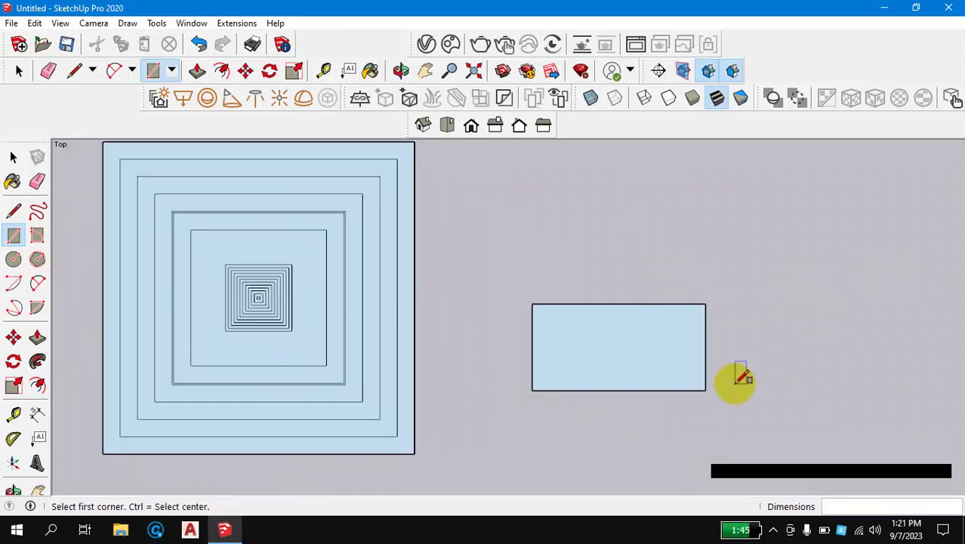
left_click(14, 158)
scroll(685, 395, "up", 1)
scroll(684, 398, "up", 2)
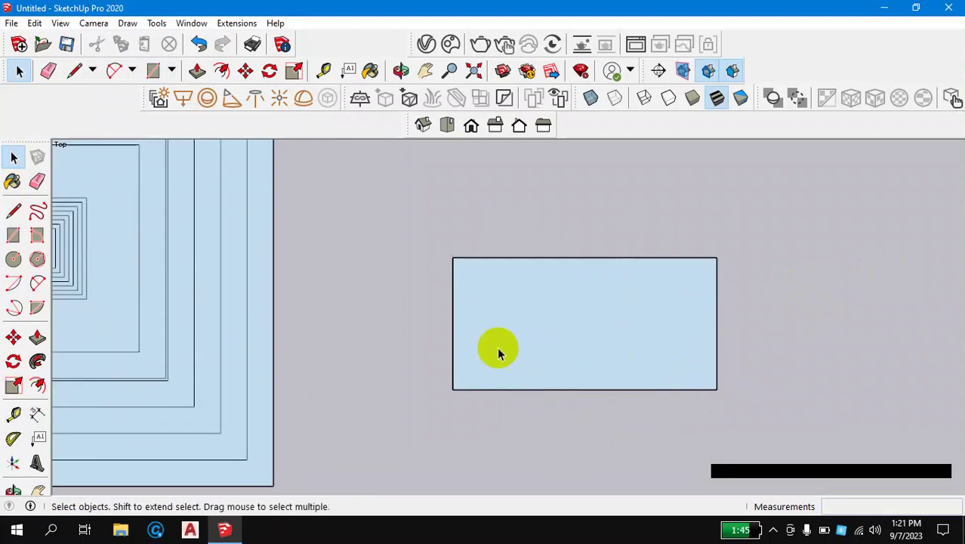
key("f")
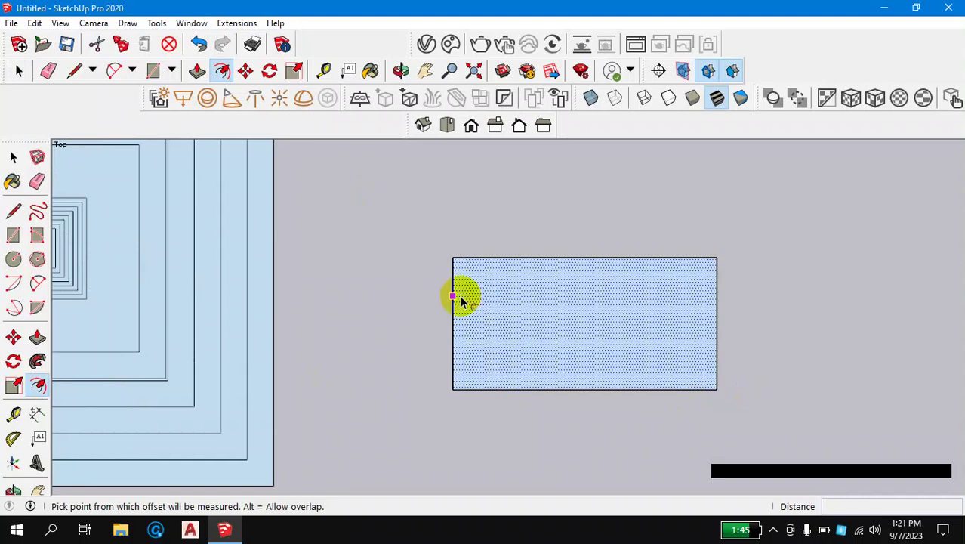
Step: Offset the 10' by 5' rectangle's edge by 2 to form a border frame
left_click(461, 298)
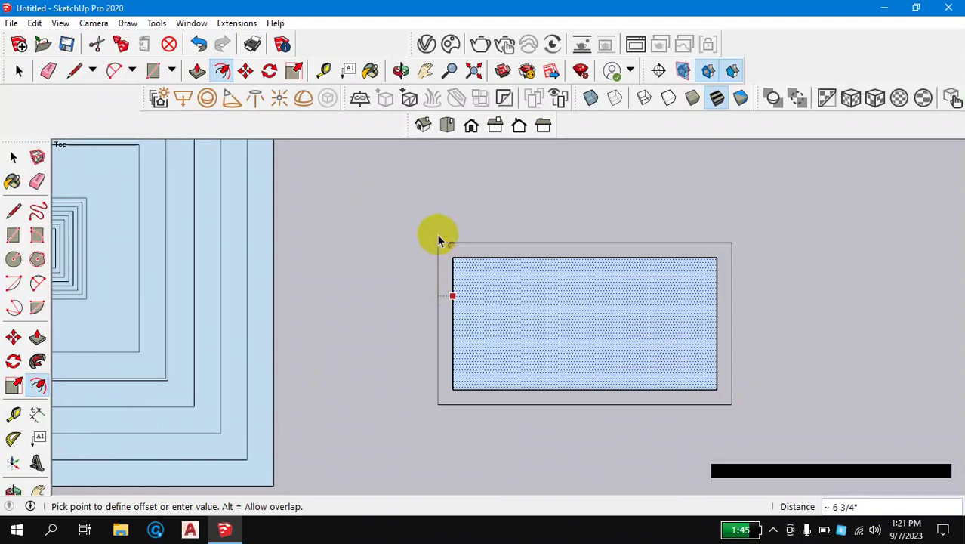
type("2")
key("Return")
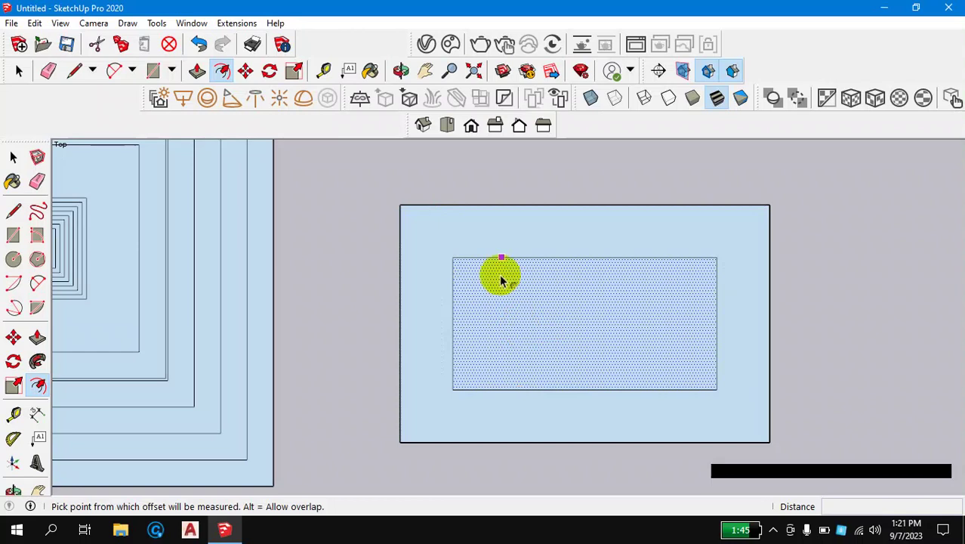
key("Escape")
left_click(476, 205)
left_click(478, 211)
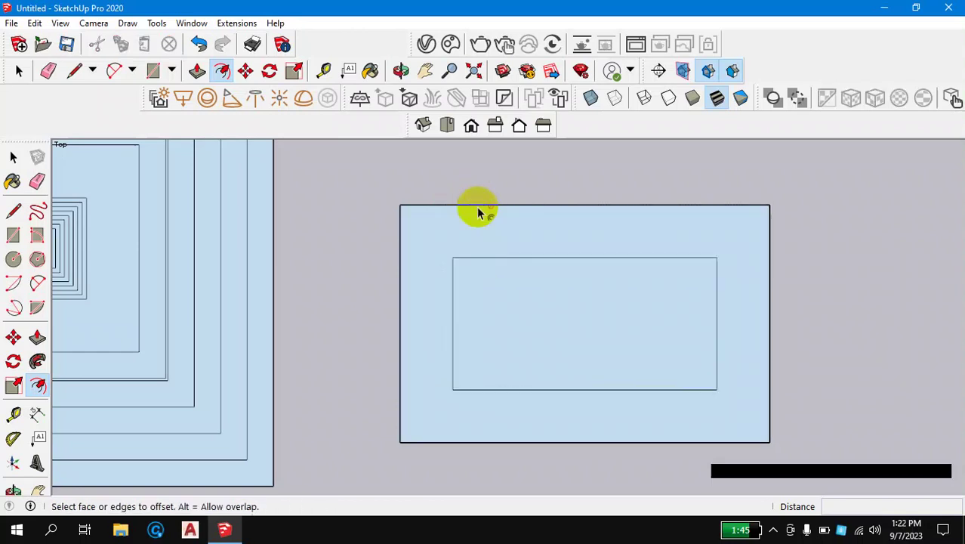
left_click(476, 205)
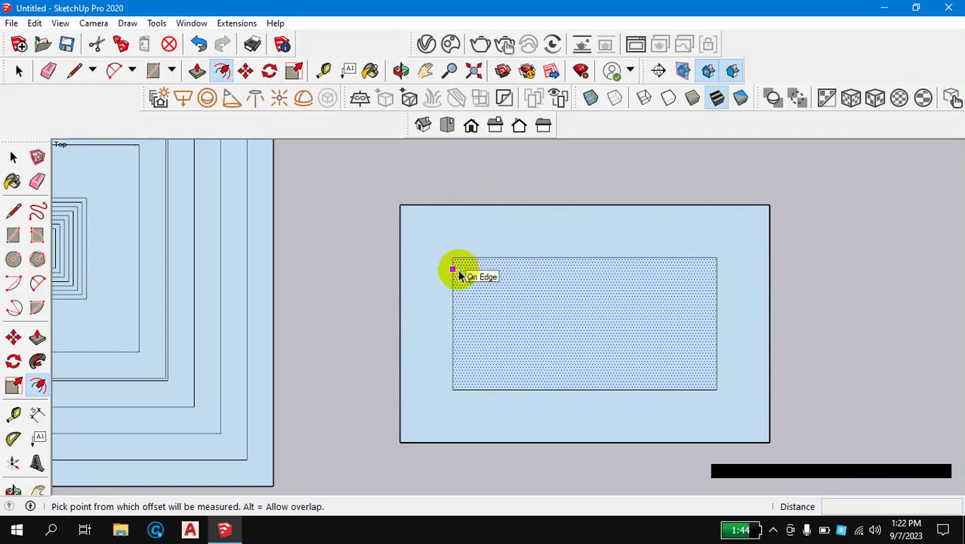
left_click(13, 157)
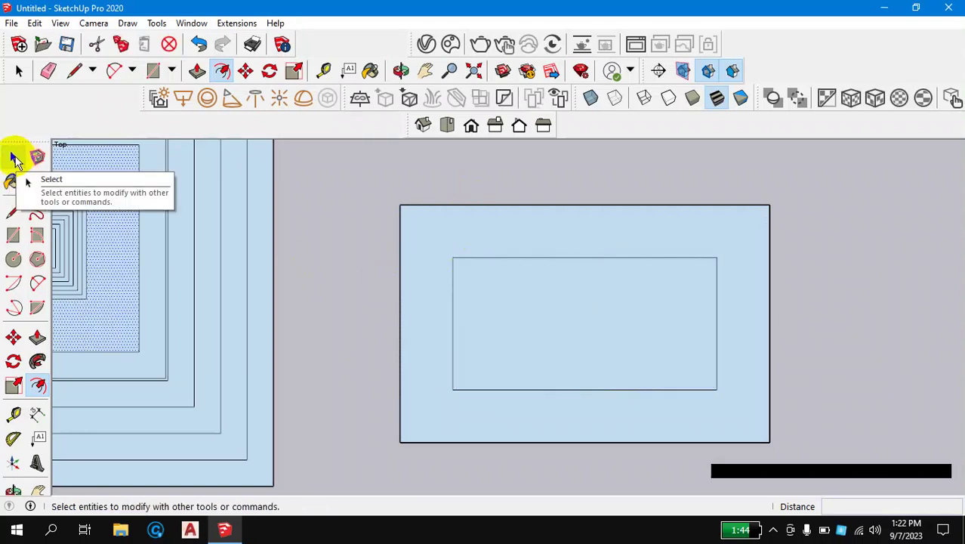
Step: Offset the inner rectangle's top, left and bottom edges 6 inward, leaving the right open
left_click(14, 158)
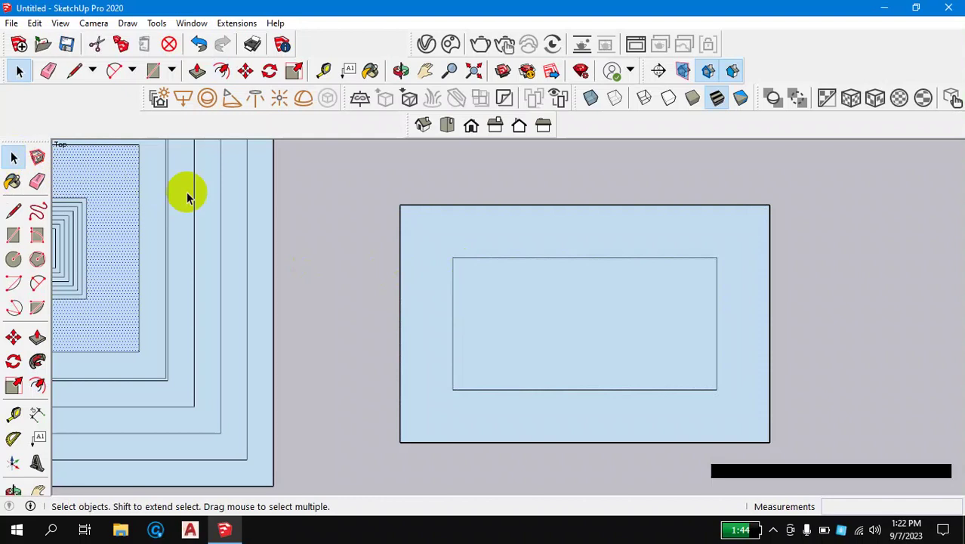
left_click(515, 255)
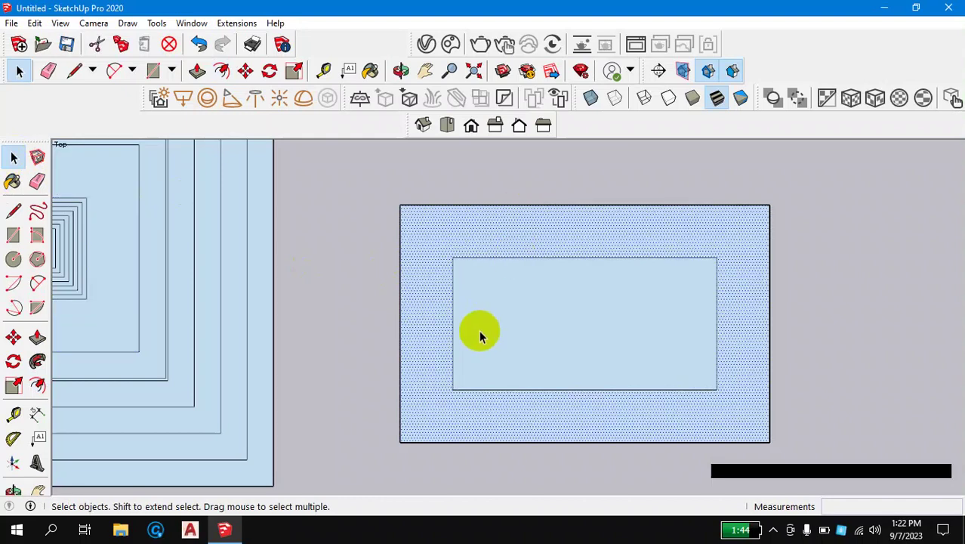
left_click(526, 258)
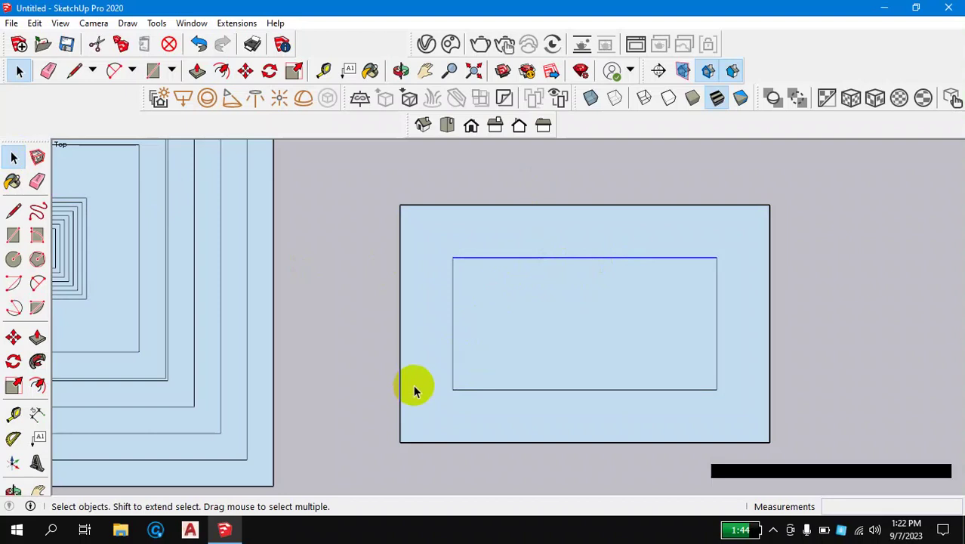
left_click(453, 323, "ctrl")
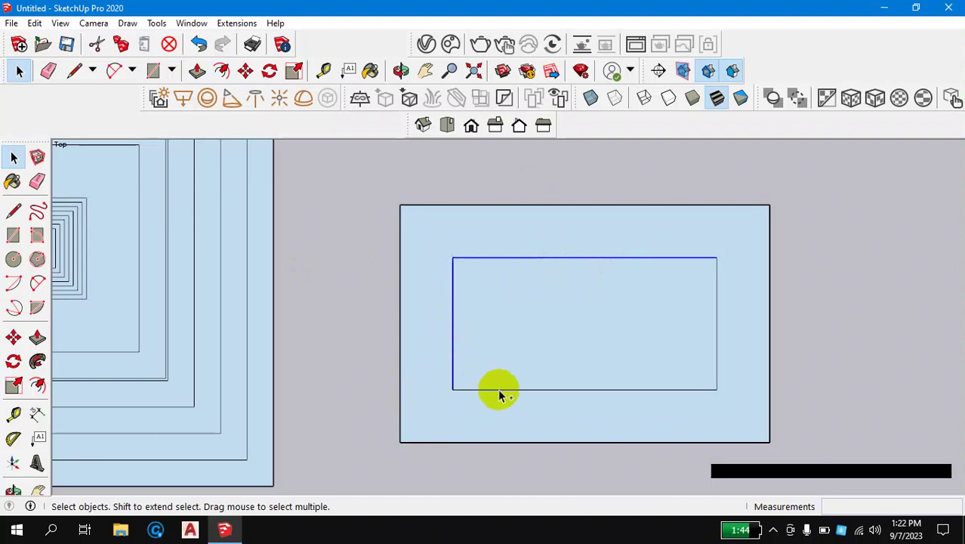
left_click(498, 390, "ctrl")
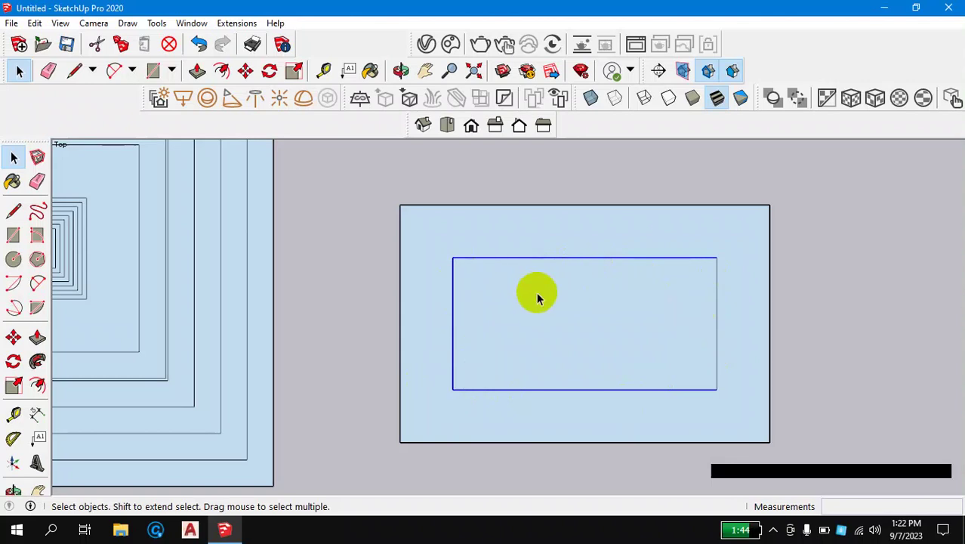
left_click(38, 385)
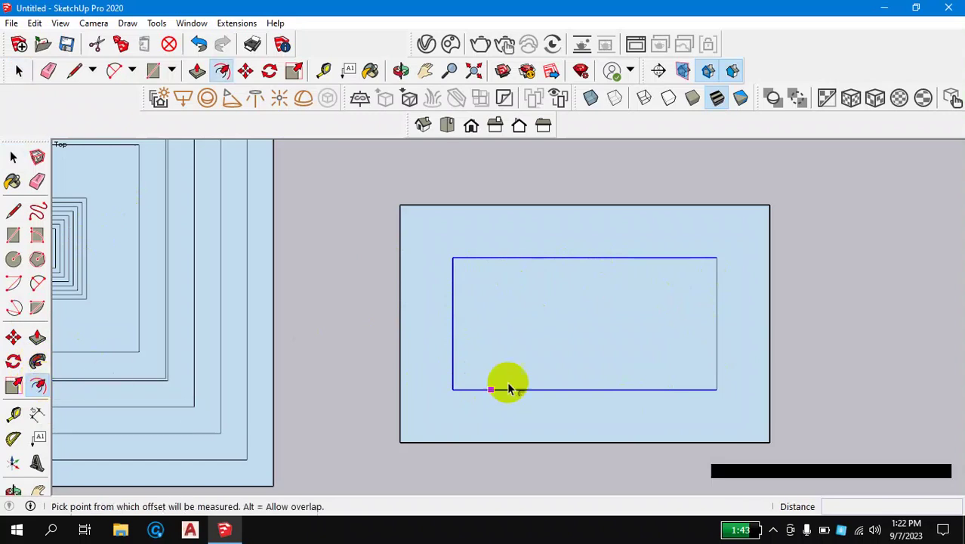
left_click(478, 272)
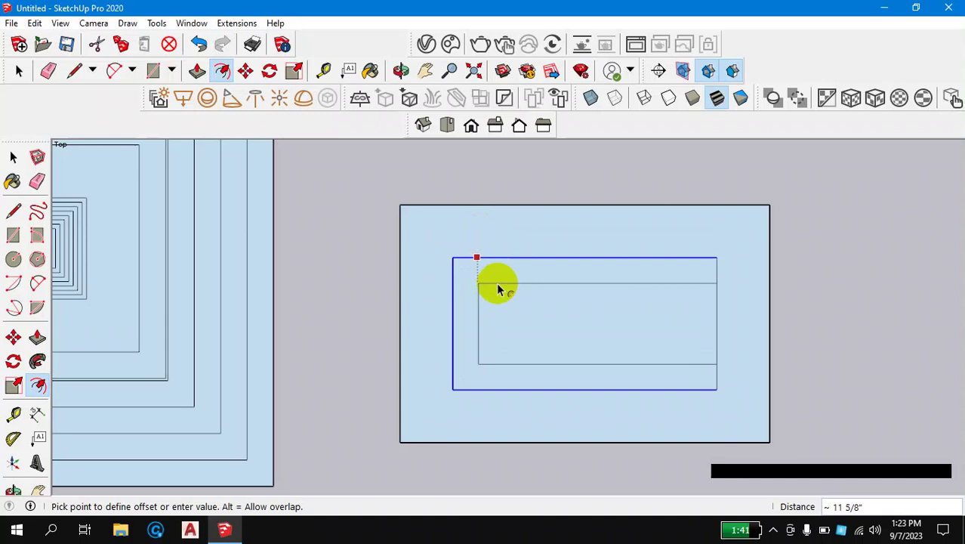
type("6")
key("Return")
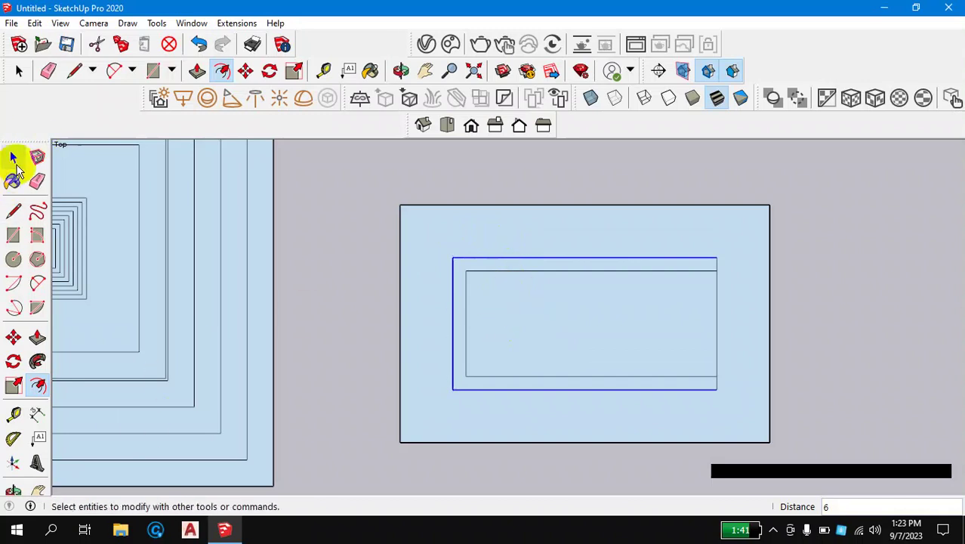
Step: Zoom out and check the offset rectangle's outer face by selecting, then deselecting it
left_click(14, 159)
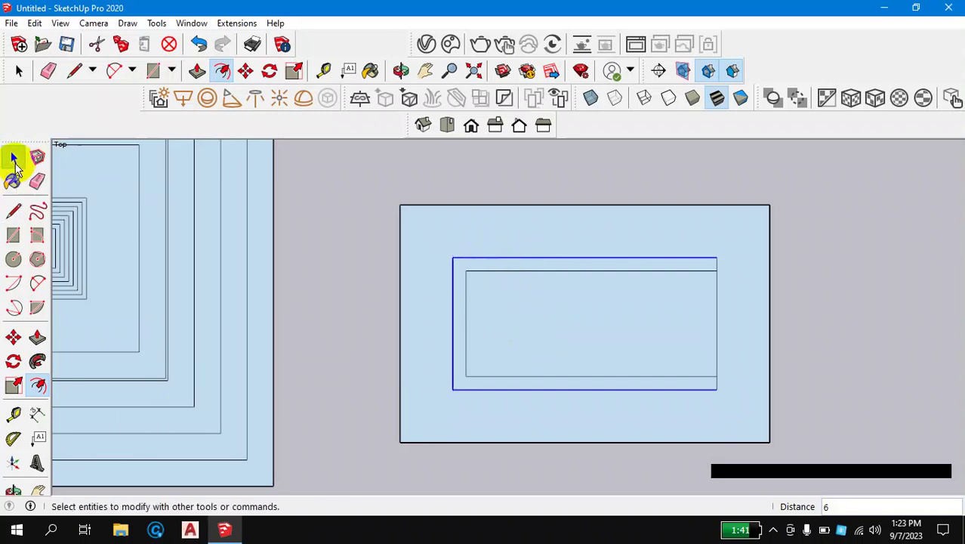
scroll(495, 276, "down", 2)
scroll(498, 279, "down", 1)
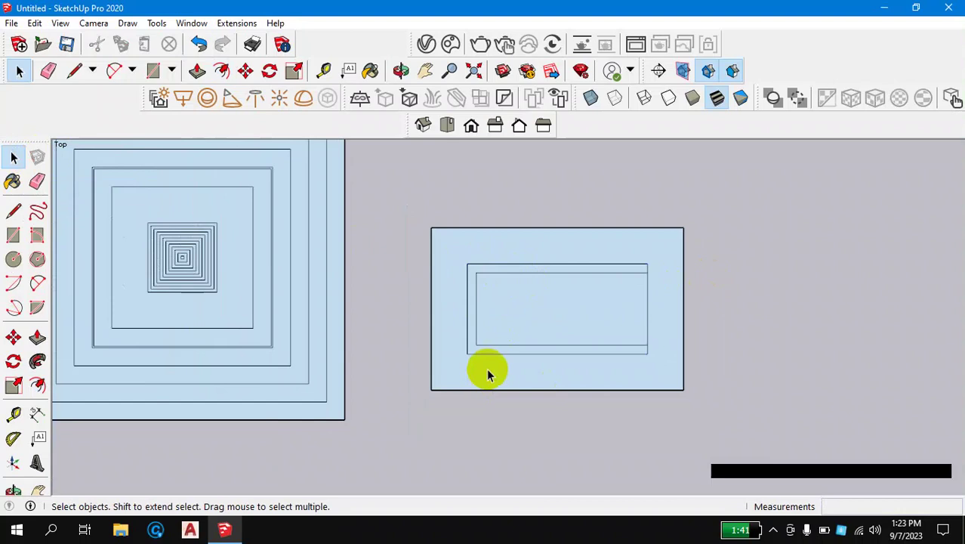
scroll(489, 370, "down", 1)
scroll(487, 310, "down", 1)
scroll(486, 309, "down", 1)
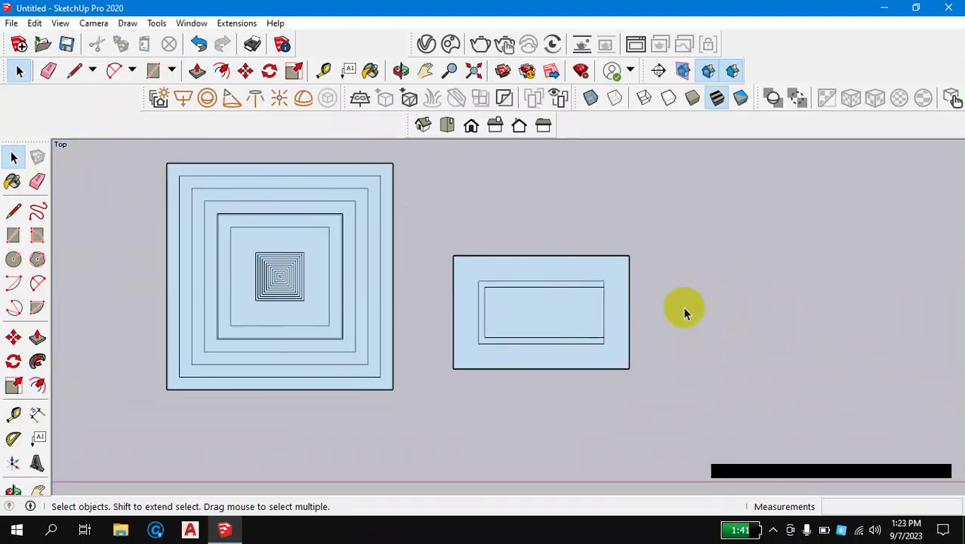
scroll(402, 323, "down", 1)
scroll(681, 308, "up", 1)
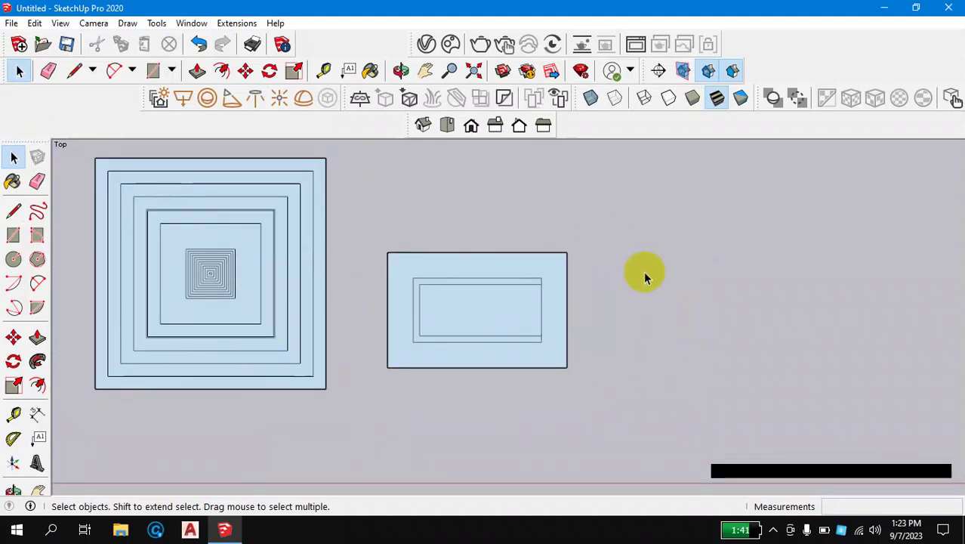
left_click(526, 276)
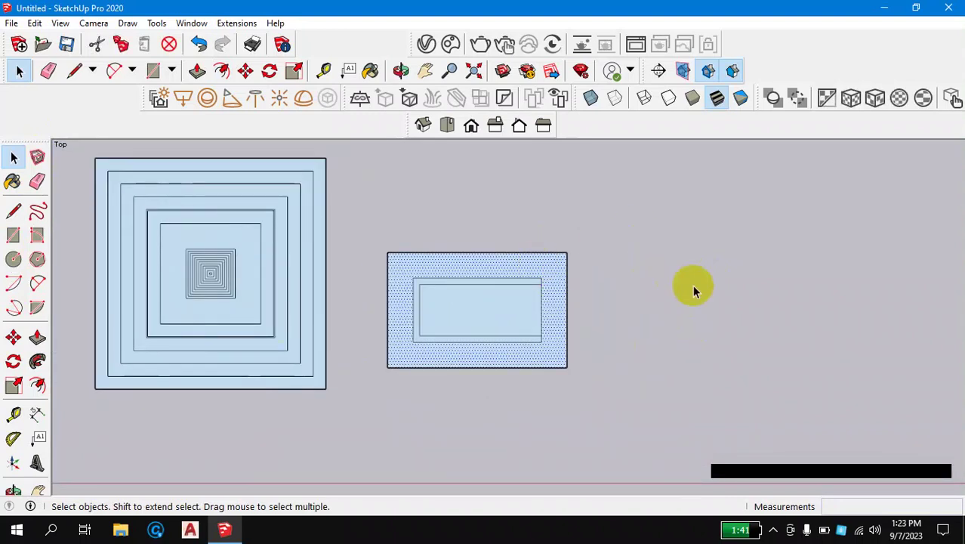
left_click(694, 287)
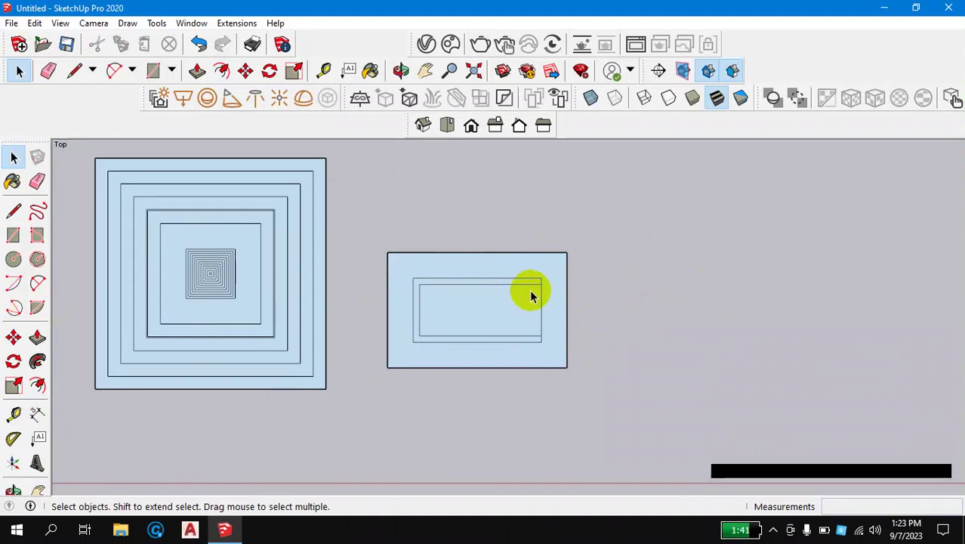
Step: Draw a 5 by 5 square to the right of the offset rectangle
left_click(12, 237)
left_click(625, 348)
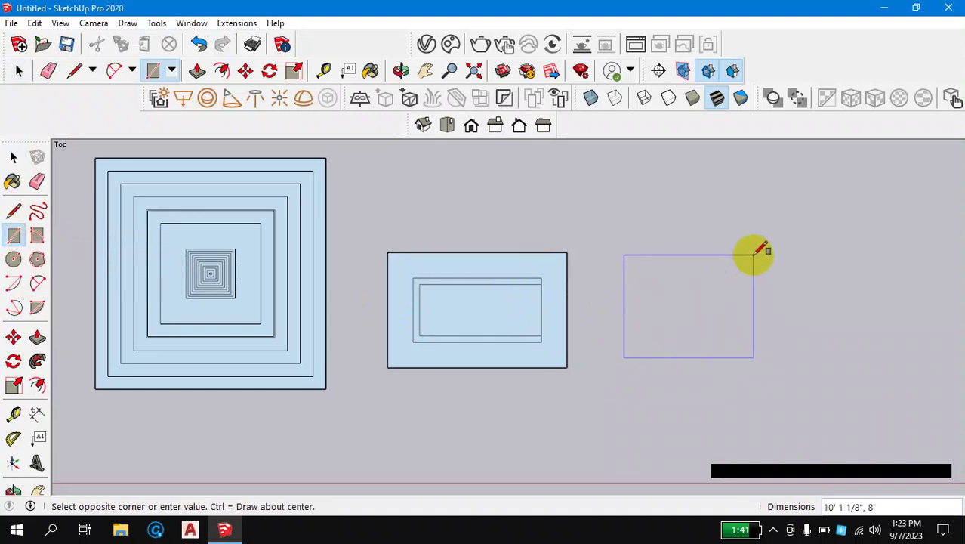
type("5,")
type("5',5")
key("Return")
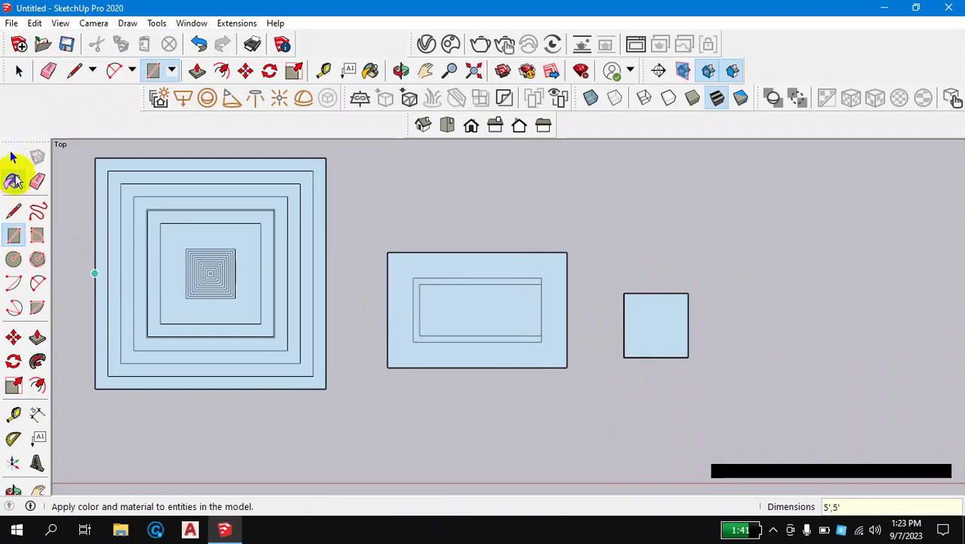
Step: Window-select the new square together with its edges
left_click(13, 157)
scroll(732, 367, "up", 2)
left_click(642, 308)
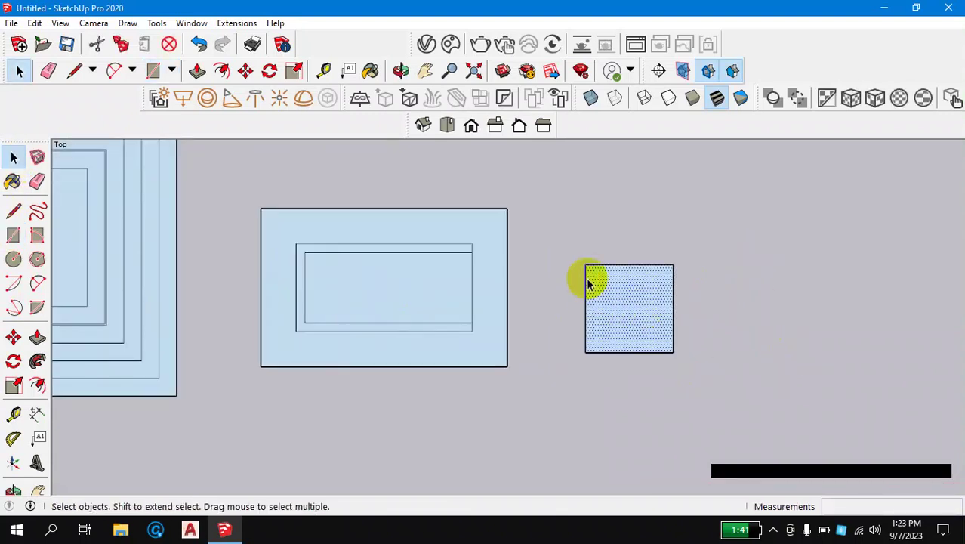
left_click(586, 291)
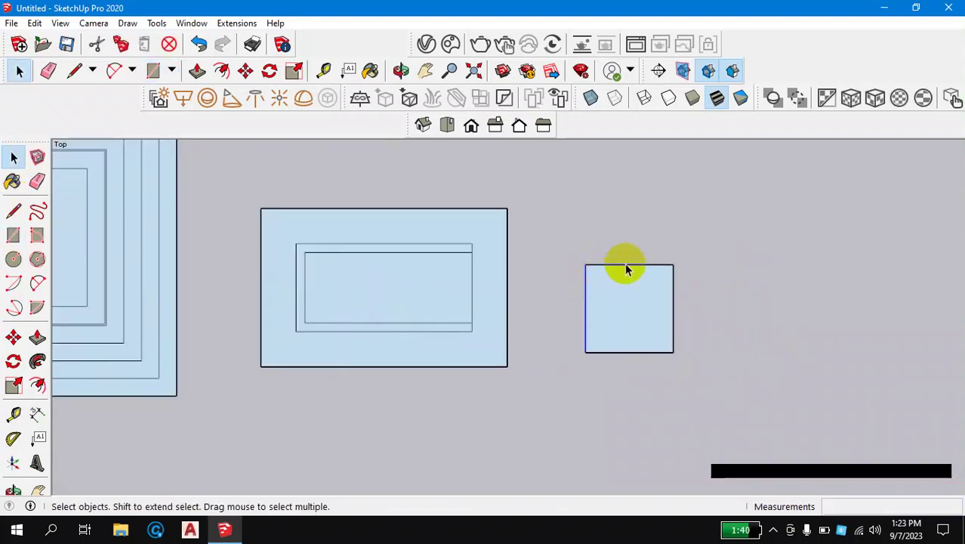
left_click(625, 265)
left_click(653, 317)
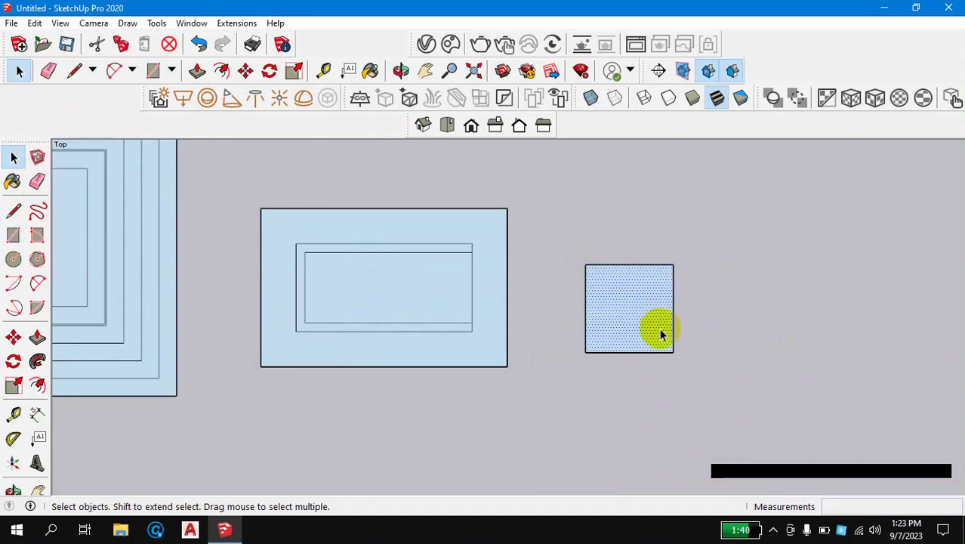
left_click(709, 300)
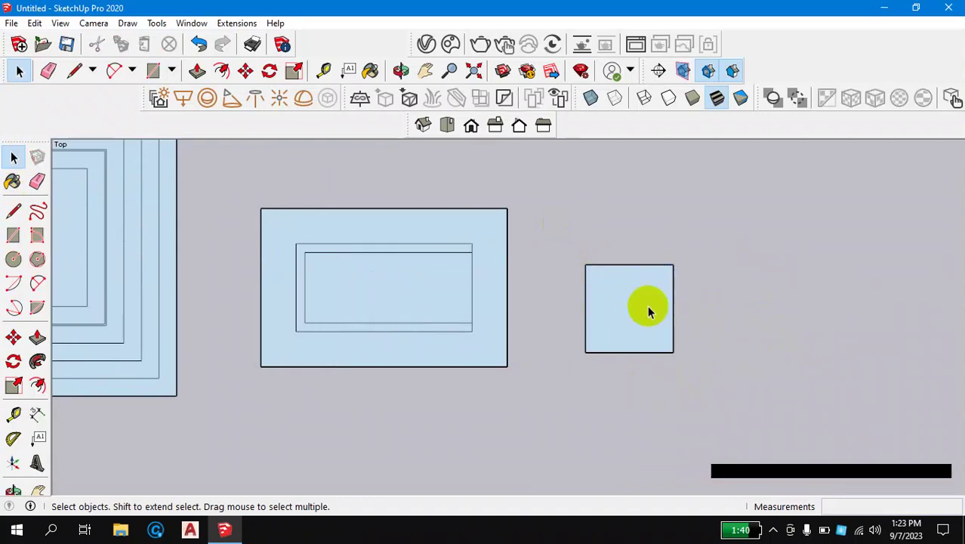
left_click(627, 315)
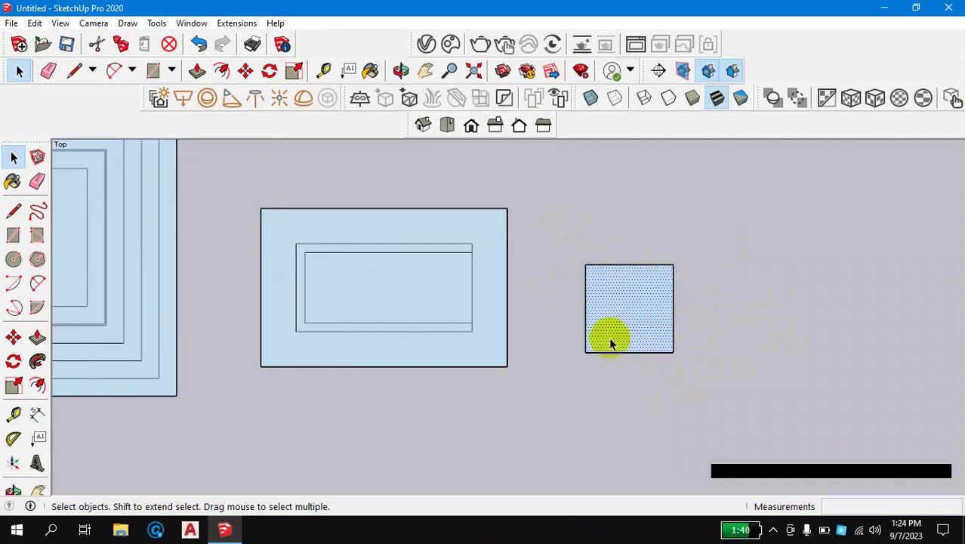
left_click(690, 316)
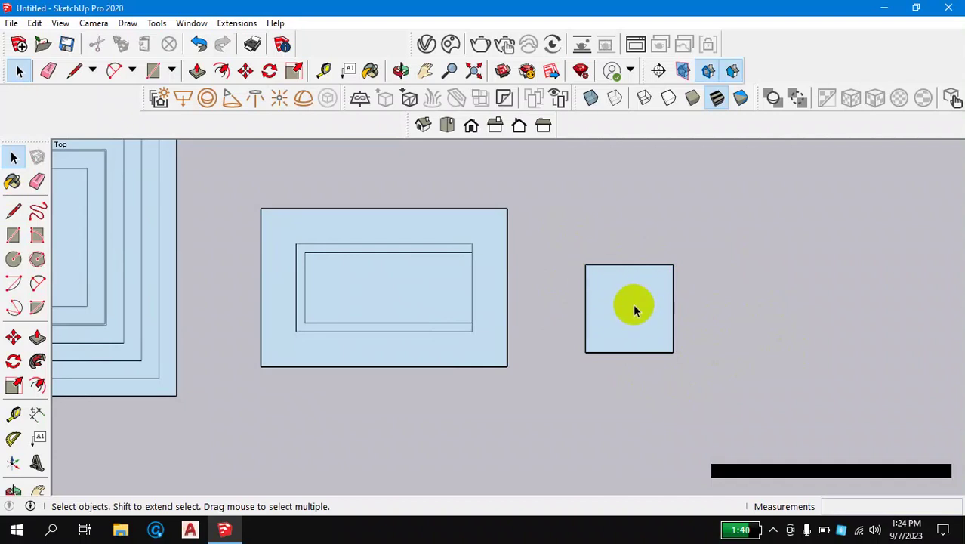
left_click_drag(568, 209, 703, 396)
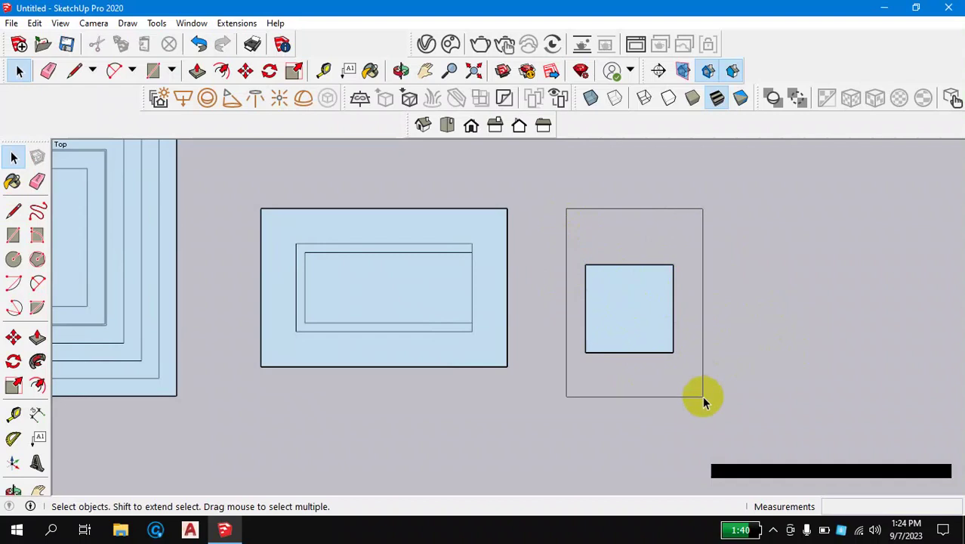
Step: Turn the selected 5' square into a group with Make Group, then select the group
right_click(642, 304)
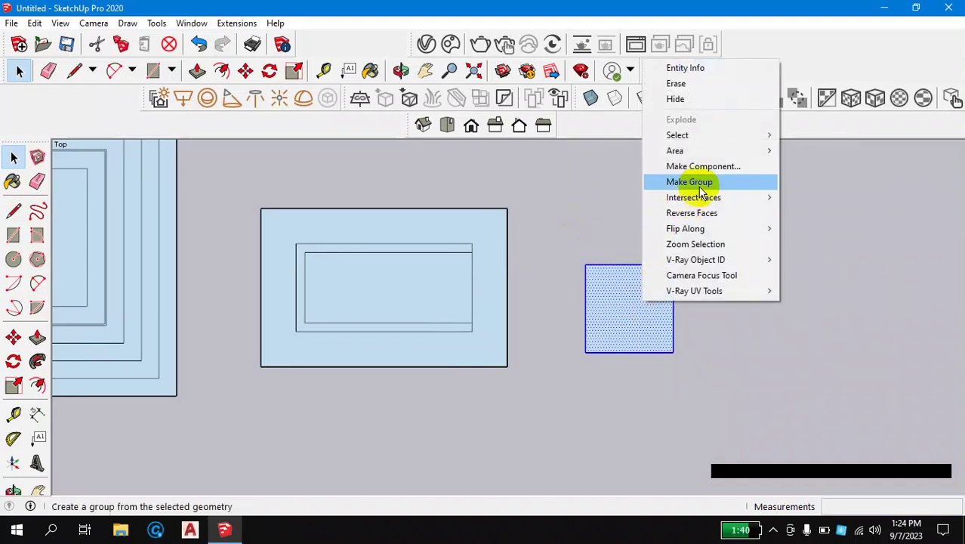
left_click(688, 182)
left_click(625, 315)
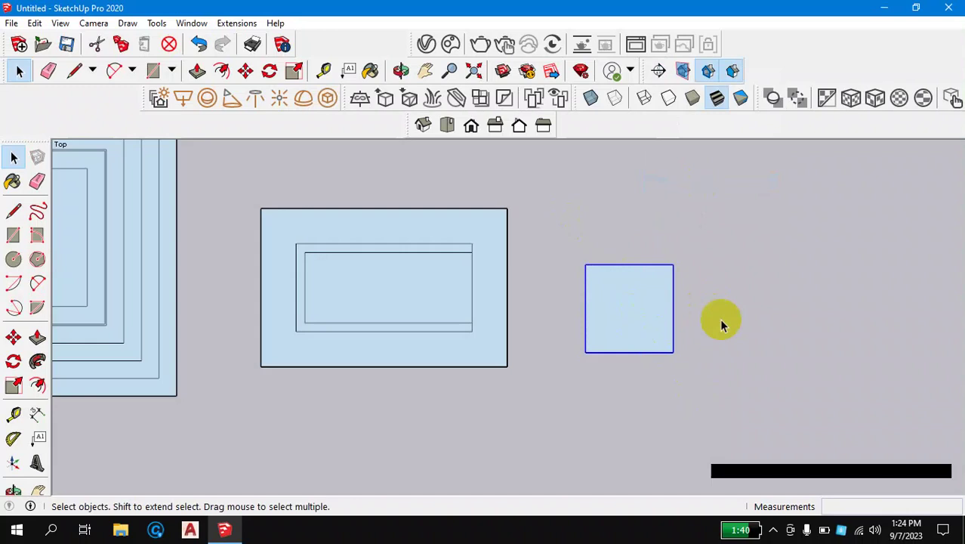
scroll(688, 332, "up", 2)
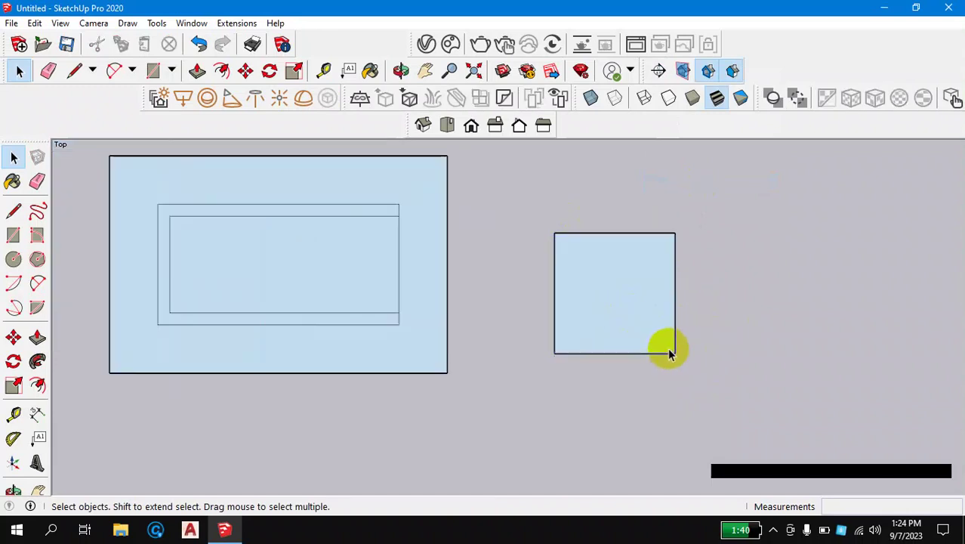
scroll(665, 332, "up", 1)
scroll(631, 280, "down", 1)
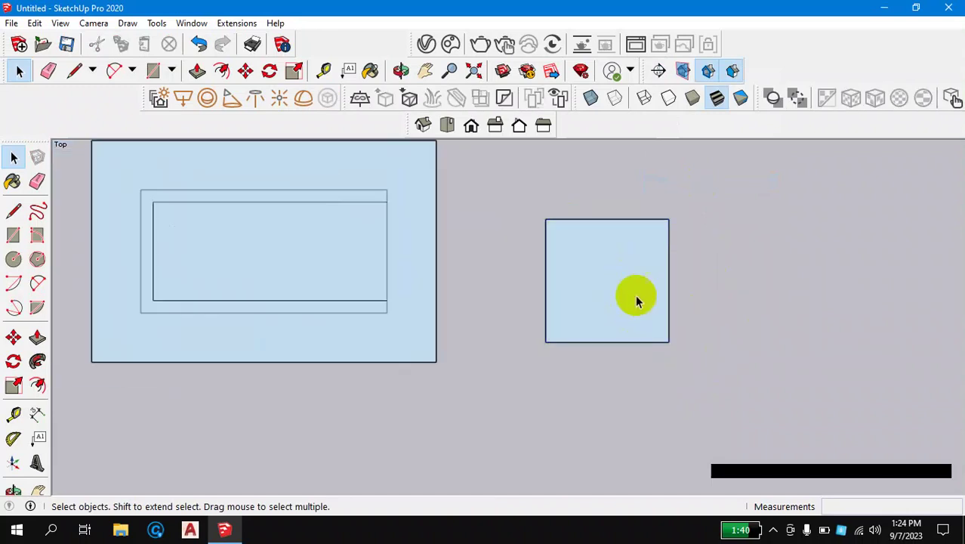
scroll(635, 297, "down", 1)
scroll(594, 301, "up", 1)
left_click(617, 238)
scroll(625, 302, "up", 1)
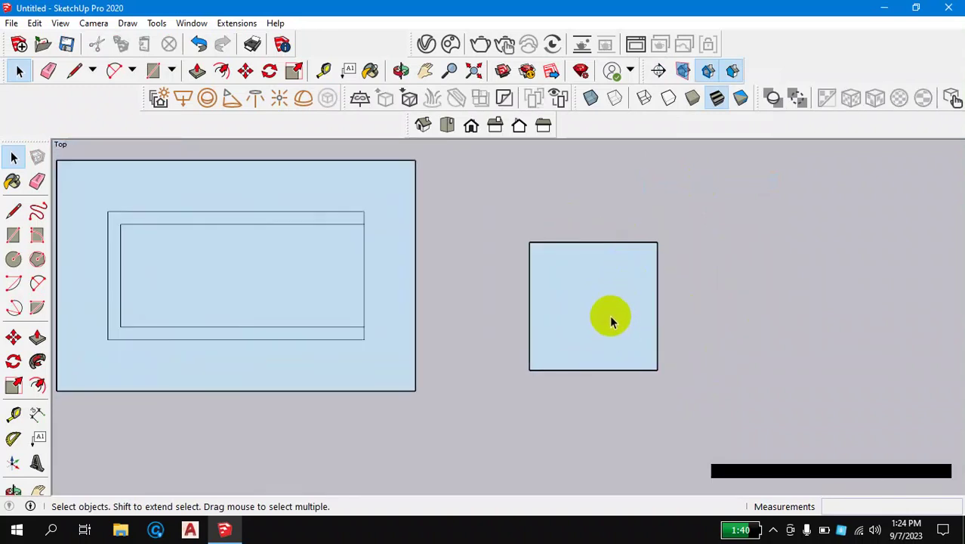
scroll(533, 283, "down", 1)
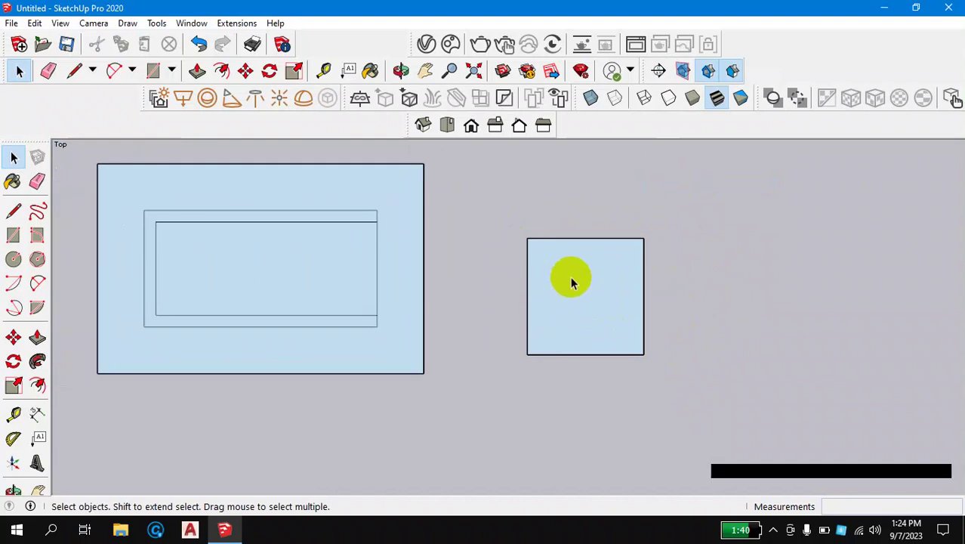
left_click(573, 311)
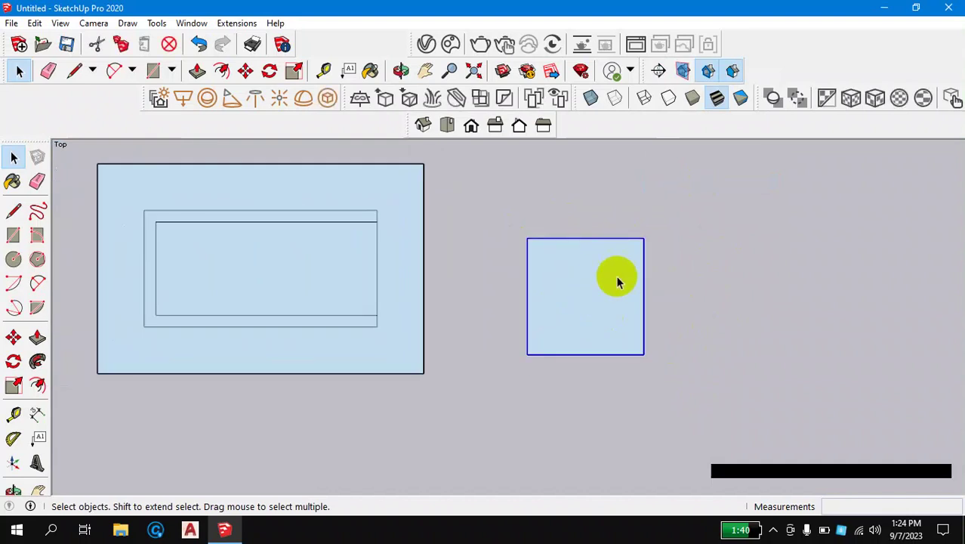
right_click(561, 272)
left_click(619, 345)
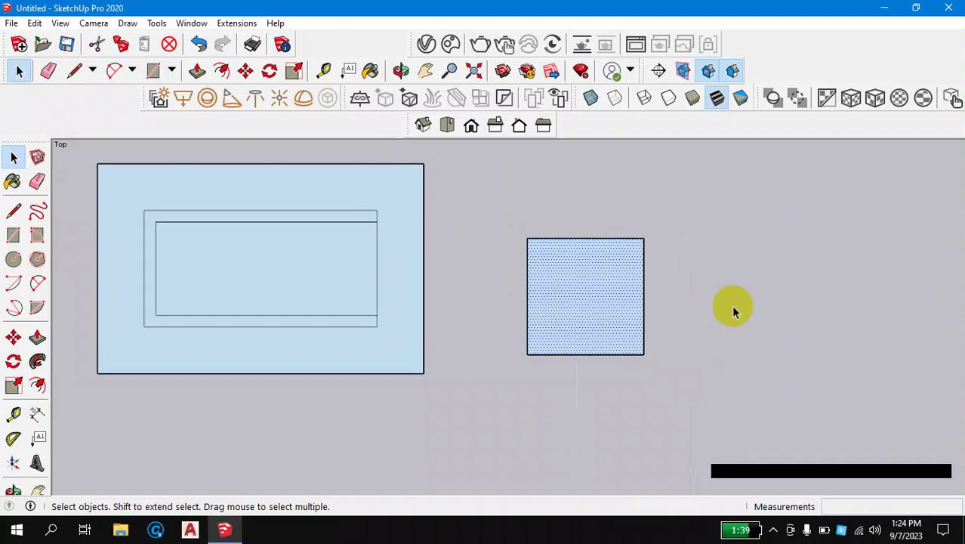
left_click(731, 305)
left_click_drag(498, 196, 641, 375)
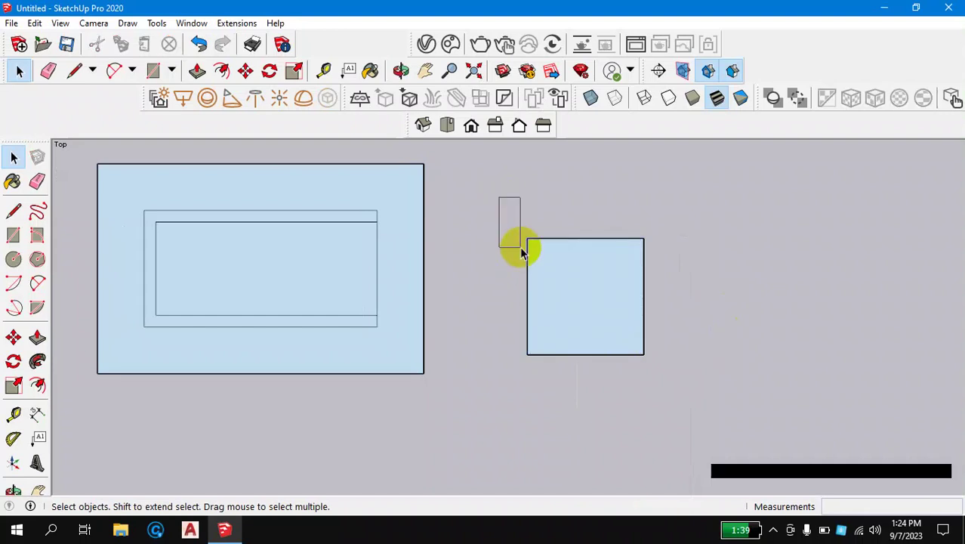
right_click(591, 281)
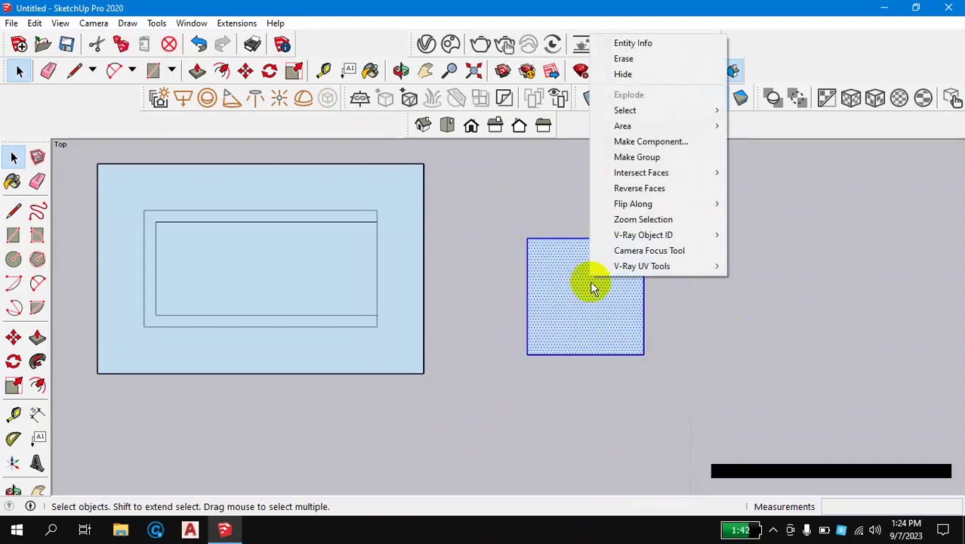
left_click(646, 156)
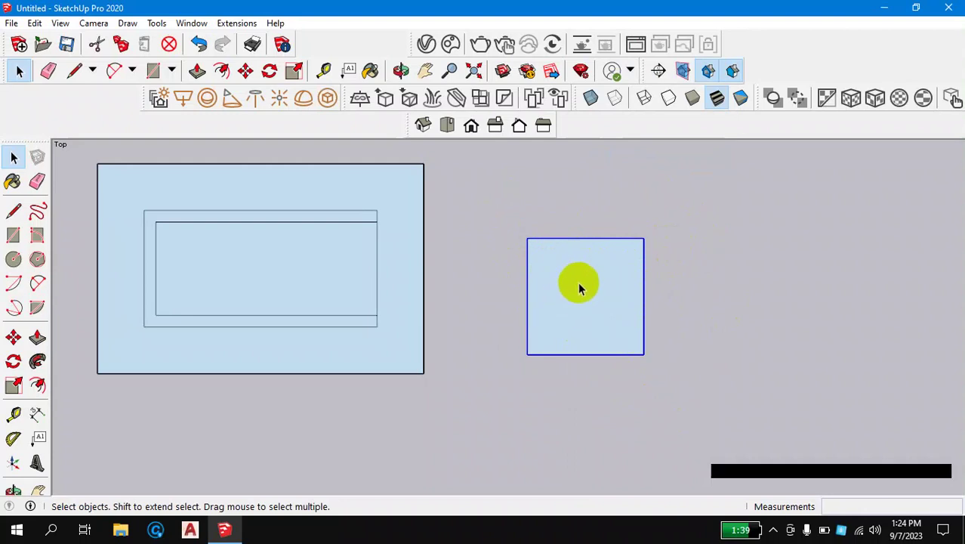
left_click(683, 253)
left_click(602, 284)
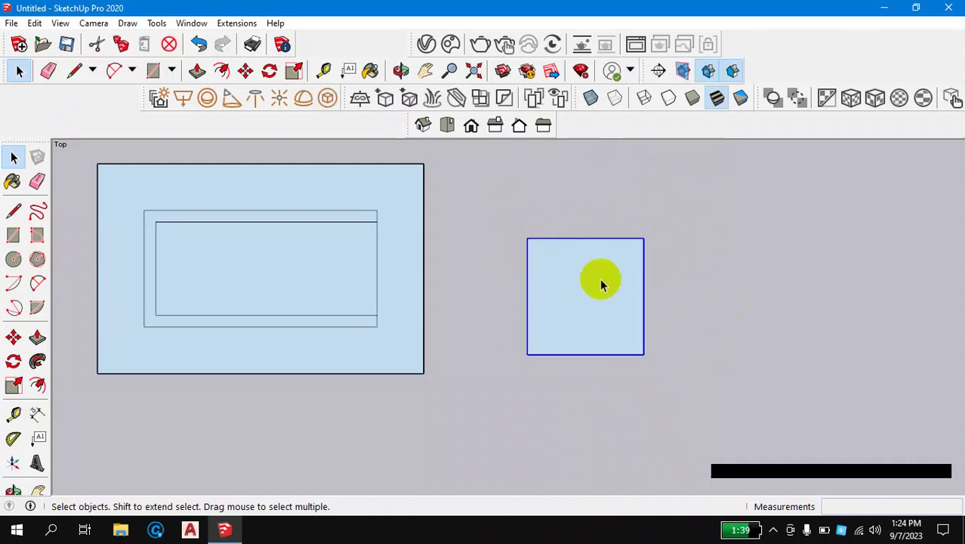
left_click(641, 230)
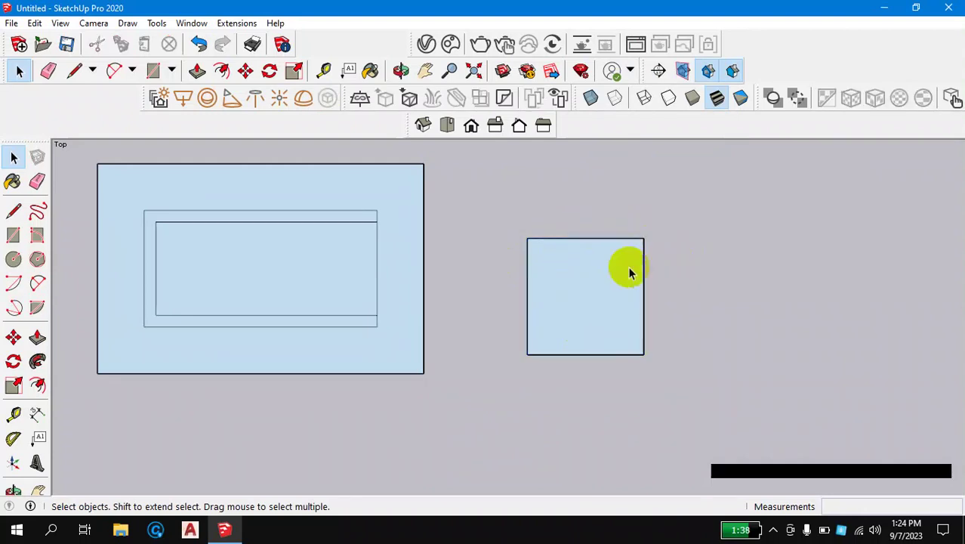
left_click(582, 273)
left_click(709, 249)
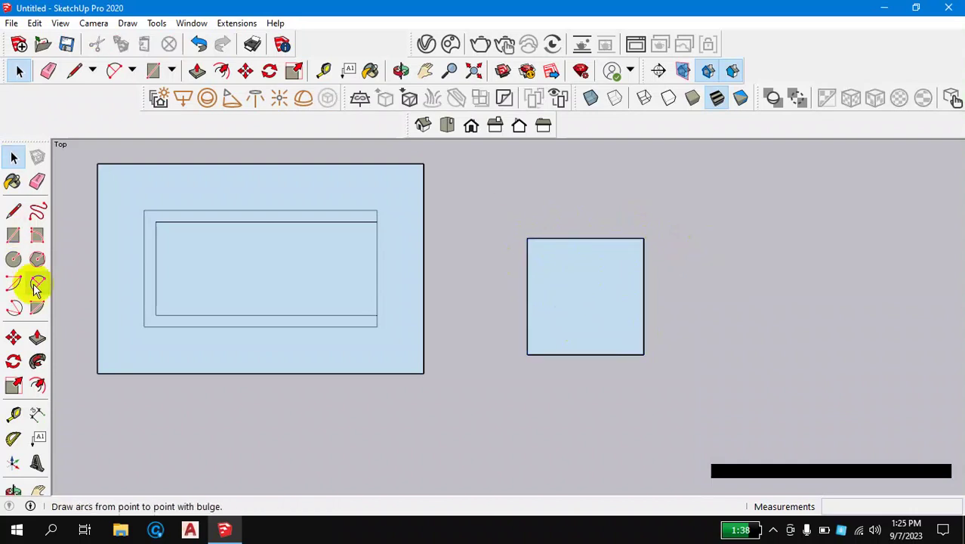
left_click(38, 385)
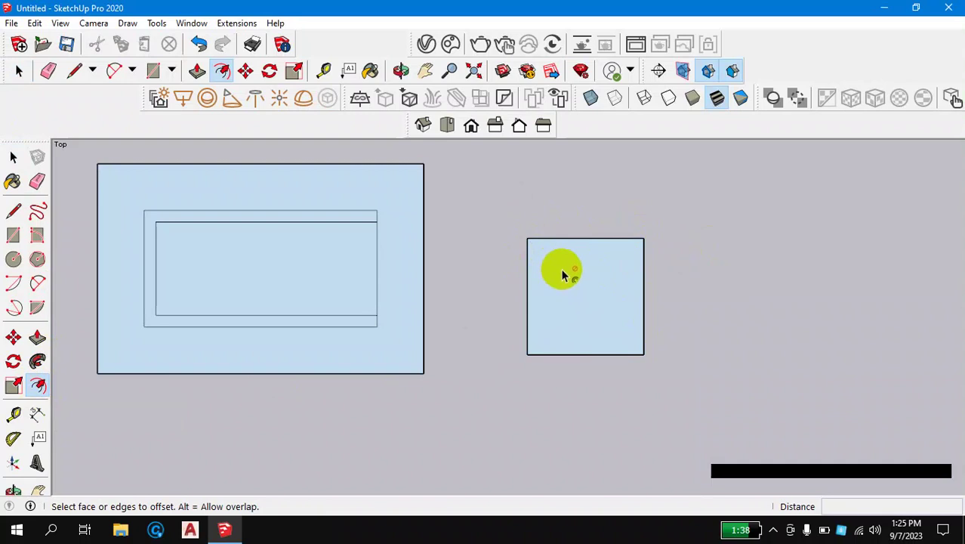
left_click(13, 159)
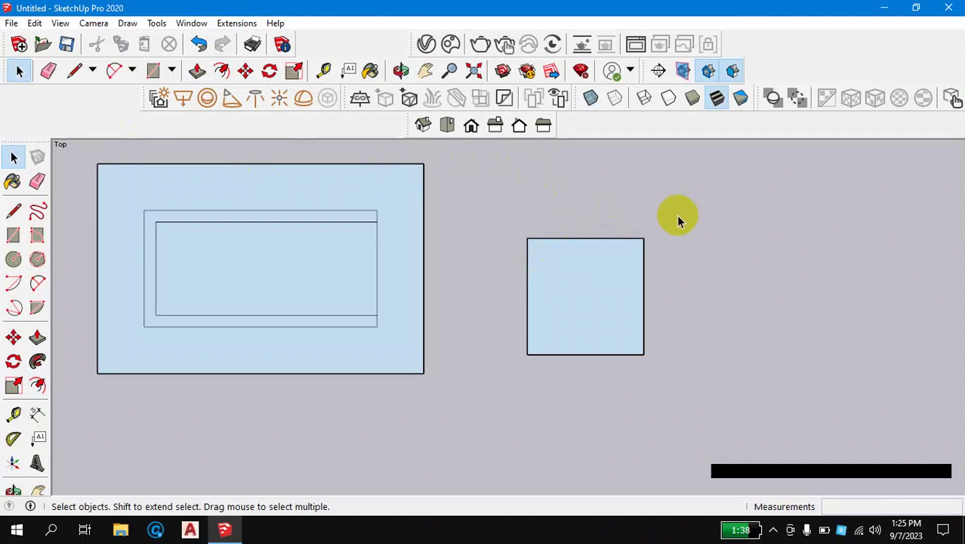
scroll(615, 355, "up", 1)
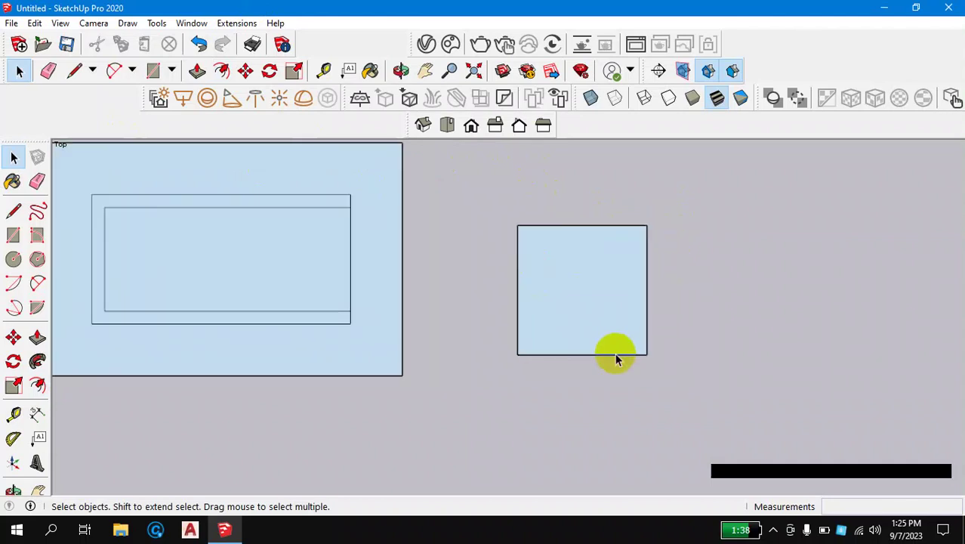
scroll(576, 291, "down", 1)
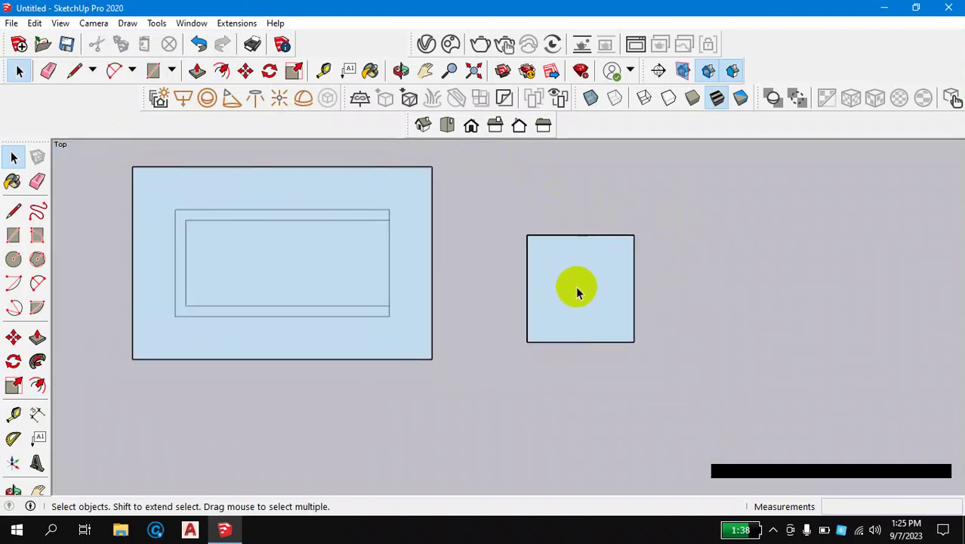
left_click(576, 291)
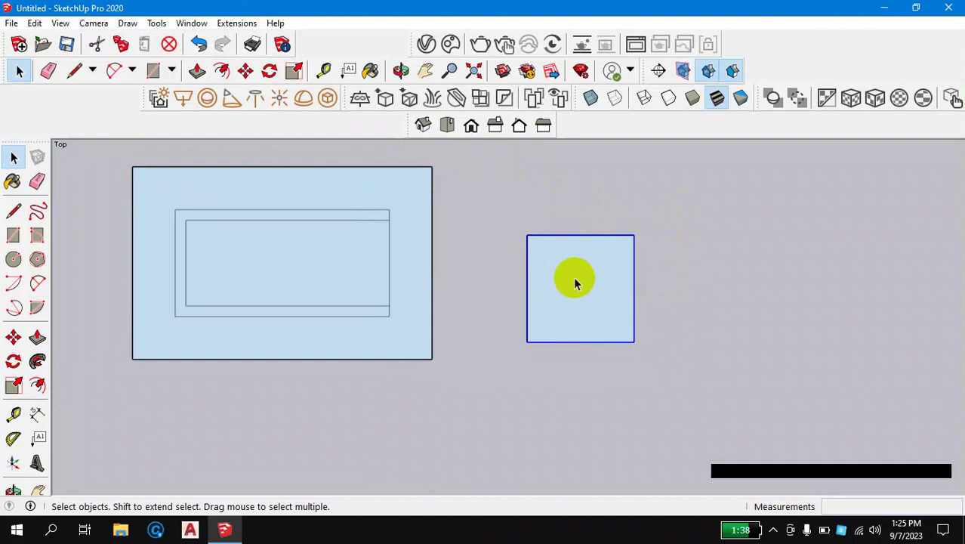
right_click(575, 285)
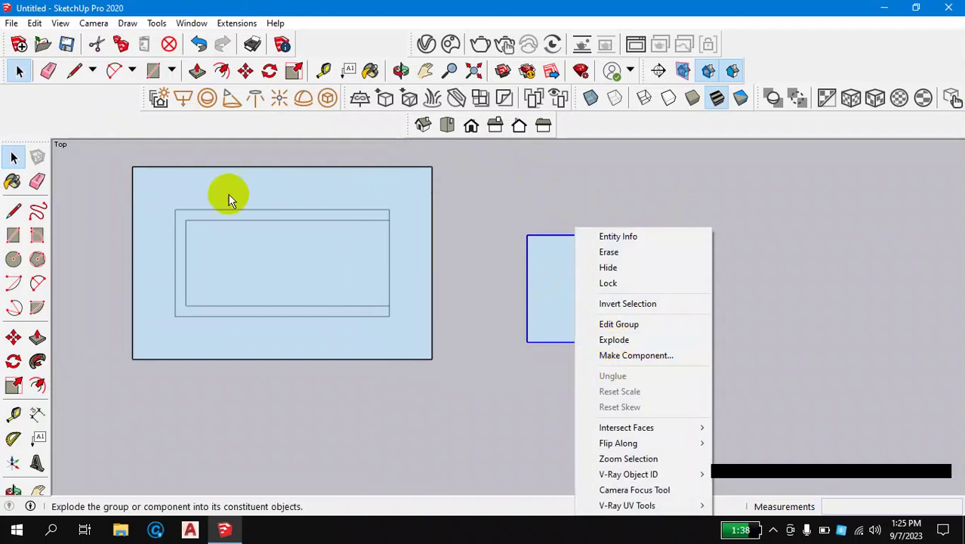
left_click(589, 181)
left_click(594, 277)
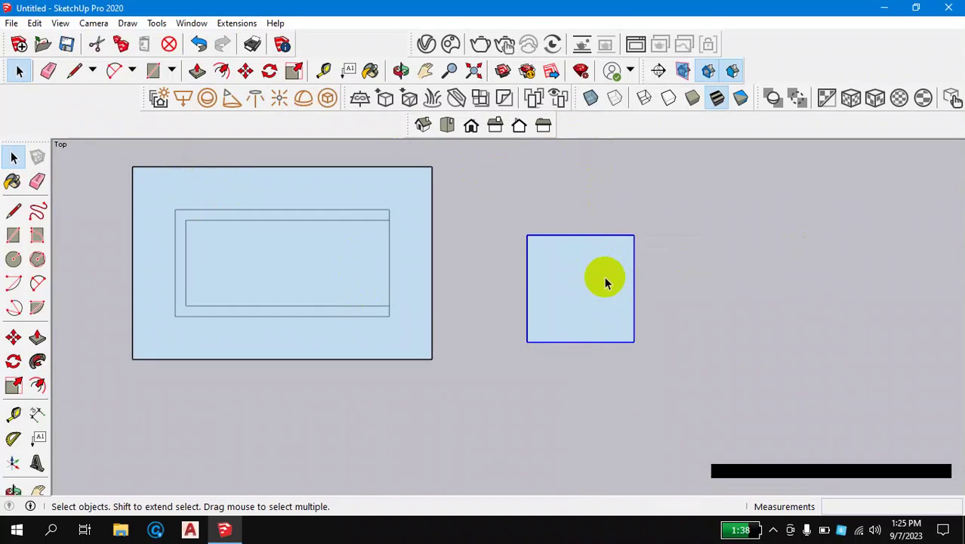
left_click(654, 214)
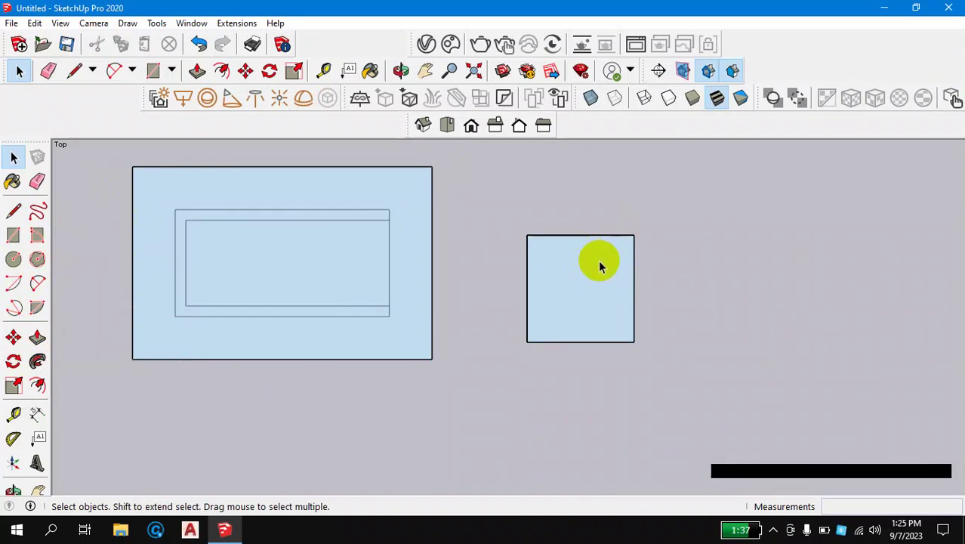
Step: Inside the square's group, offset the square's outline 2 inward
double_click(601, 265)
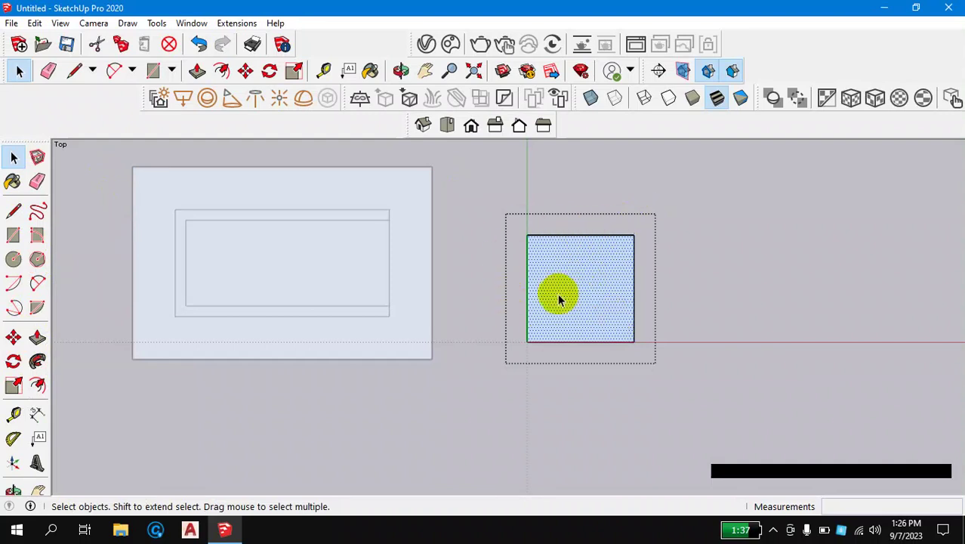
left_click(610, 235)
left_click(629, 258)
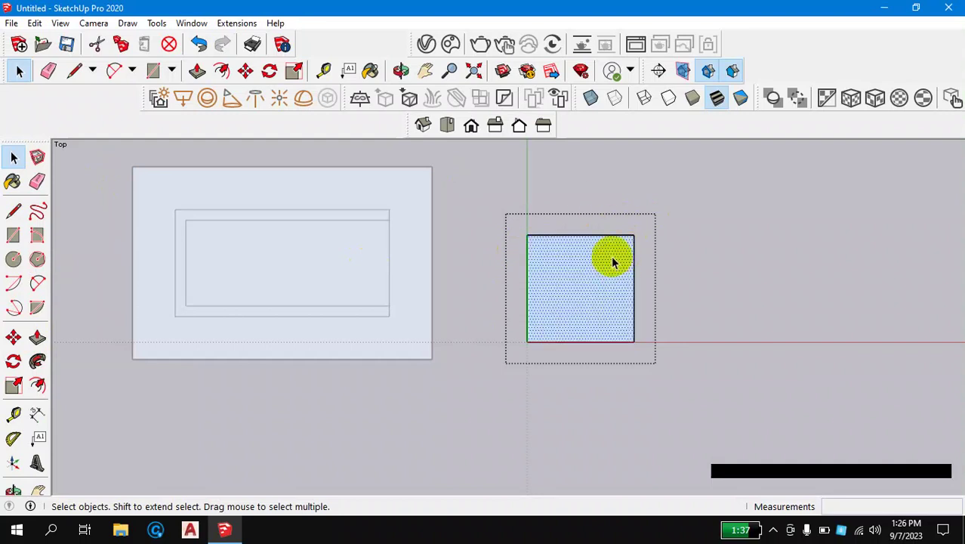
key("f")
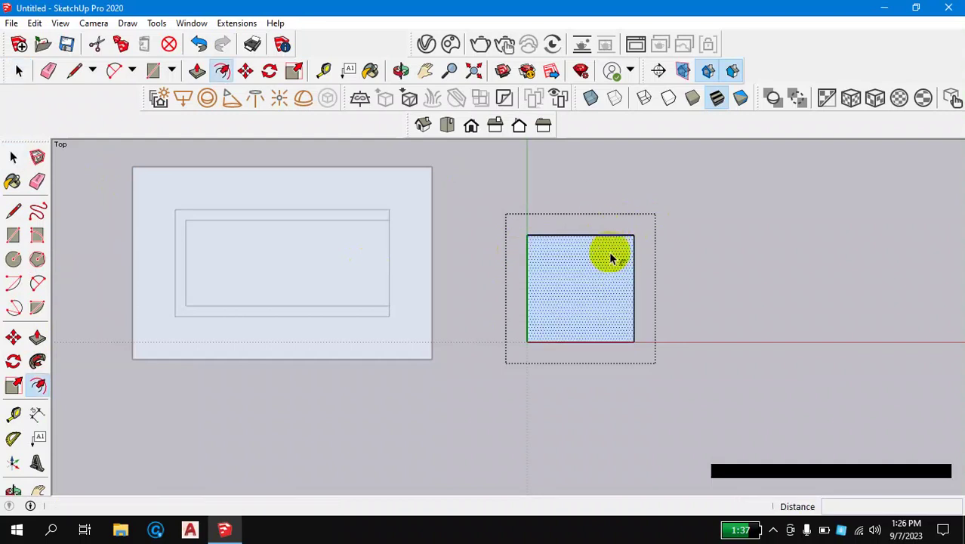
left_click(38, 386)
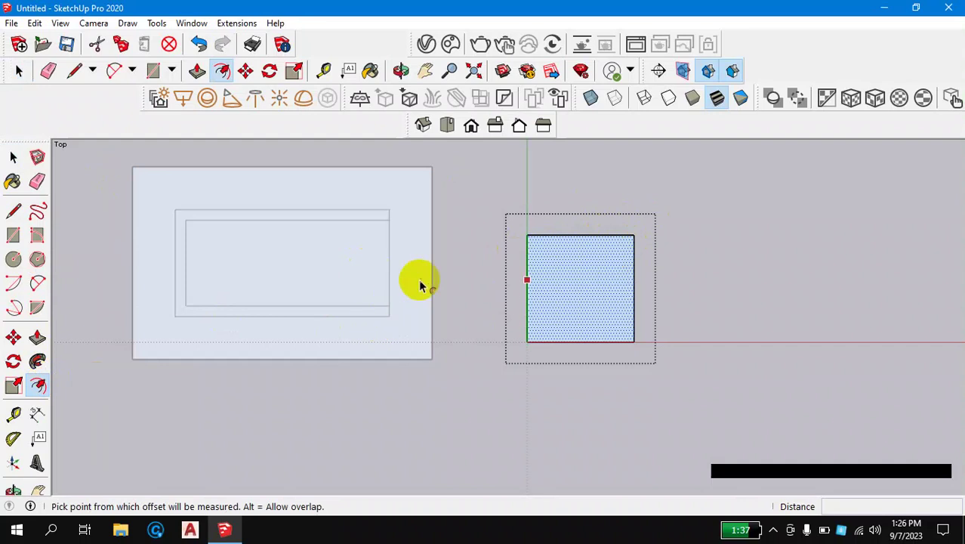
left_click(602, 252)
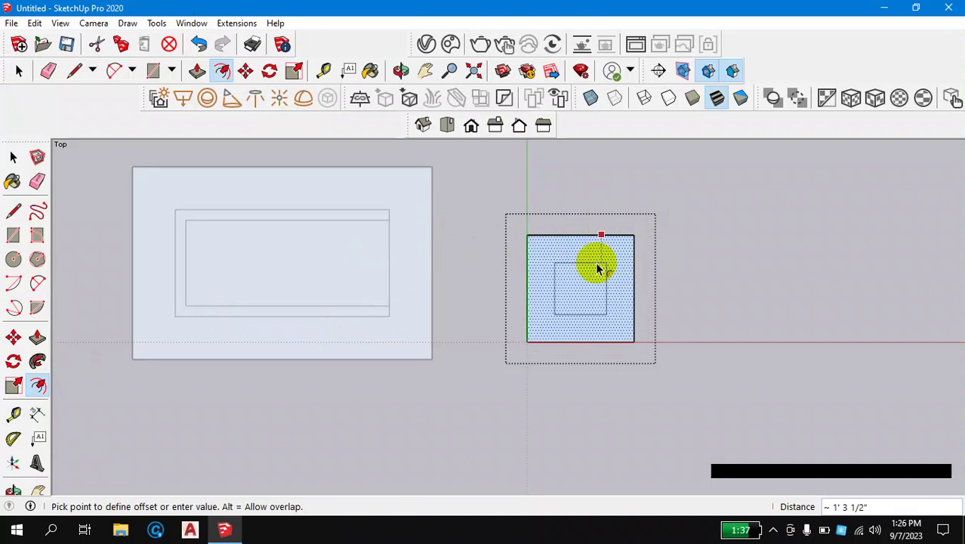
type("2")
key("Return")
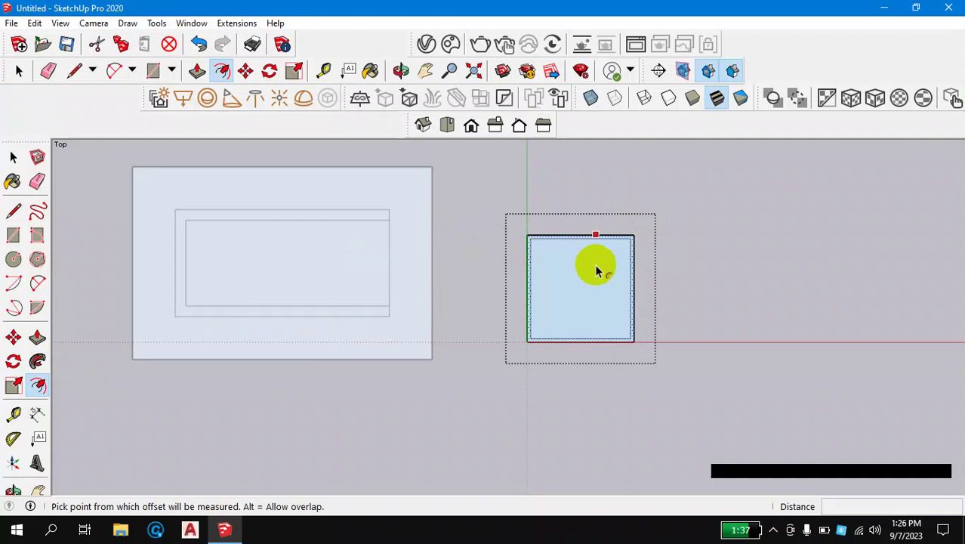
Step: Offset the square's outline 3 outward to form a border
scroll(622, 249, "up", 1)
scroll(621, 248, "up", 1)
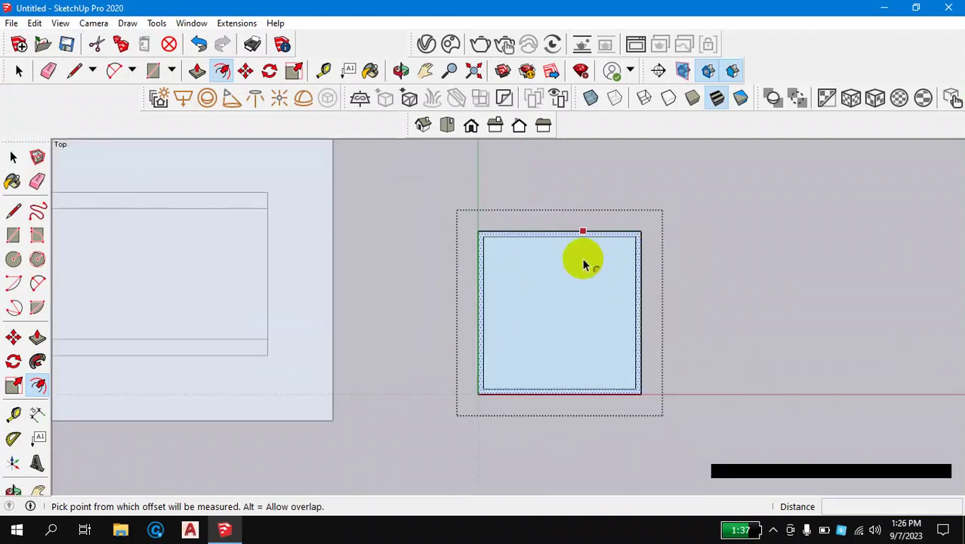
left_click(551, 232)
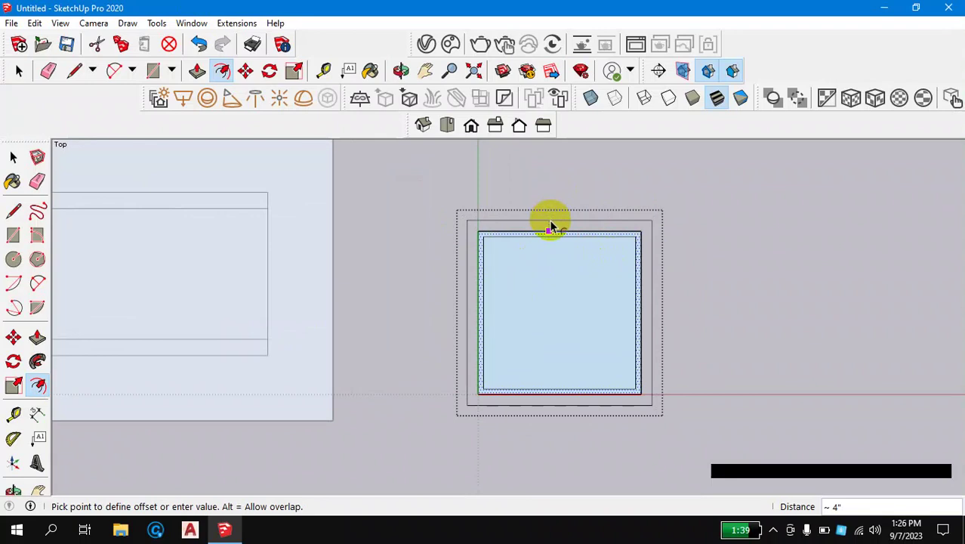
type("3")
key("Return")
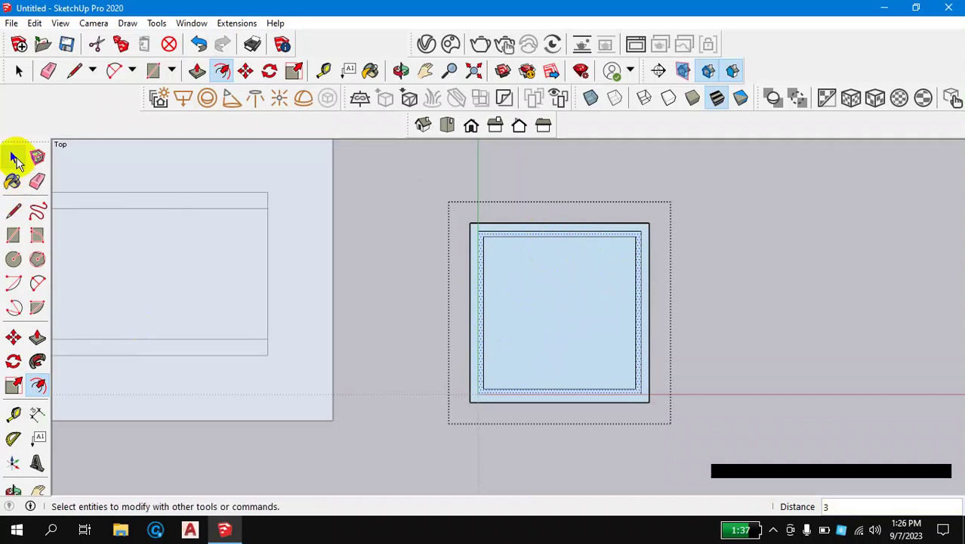
Step: Exit the square's group and zoom out so all three offset shapes are visible
left_click(13, 154)
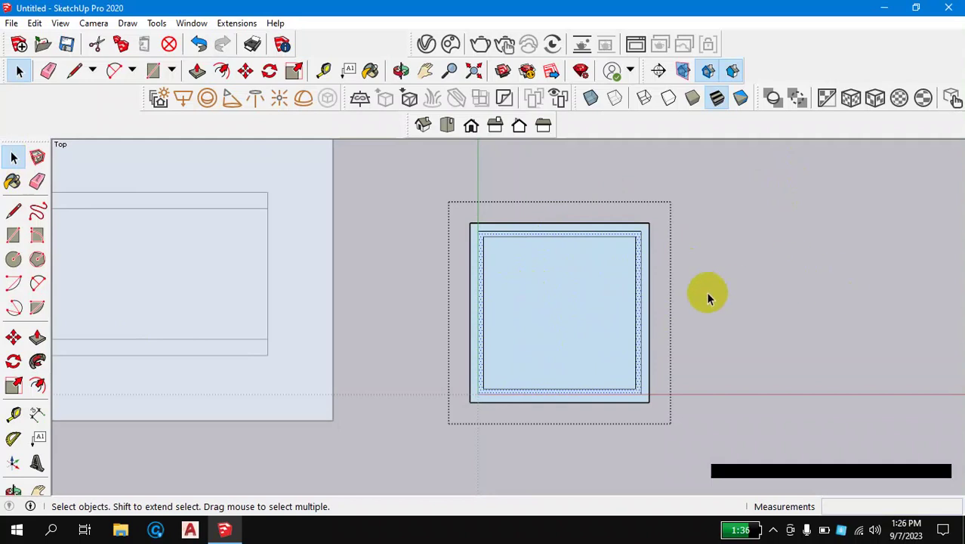
left_click(786, 252)
scroll(787, 249, "down", 1)
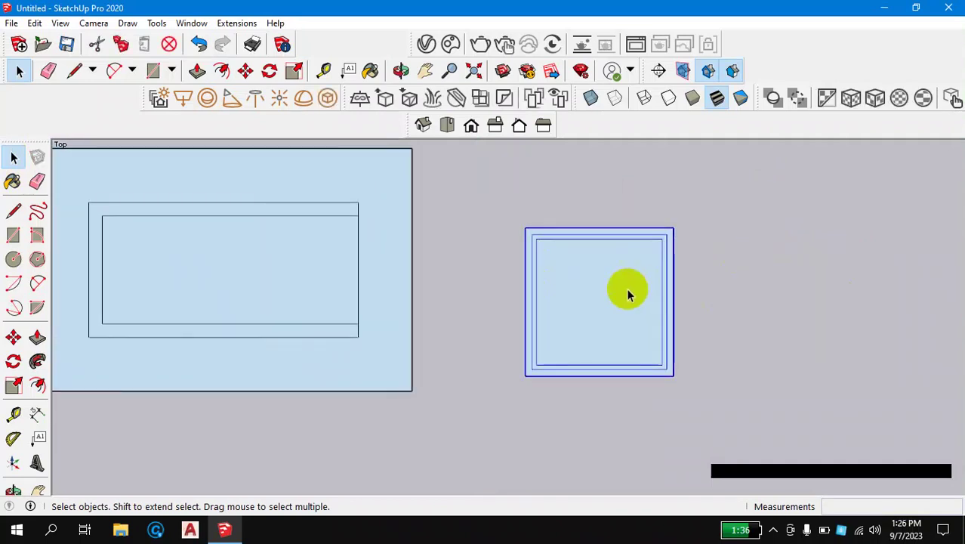
left_click(585, 281)
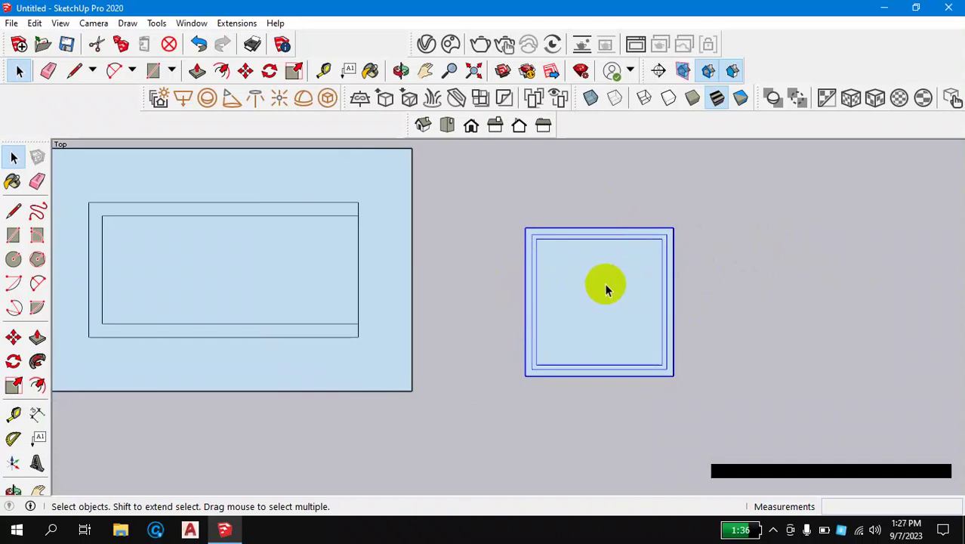
left_click(762, 227)
scroll(759, 236, "down", 2)
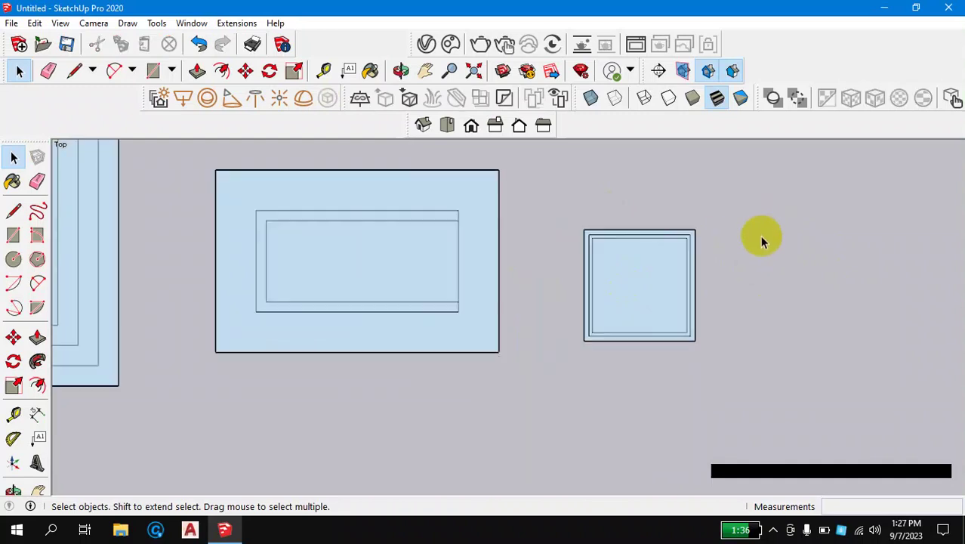
scroll(760, 249, "down", 2)
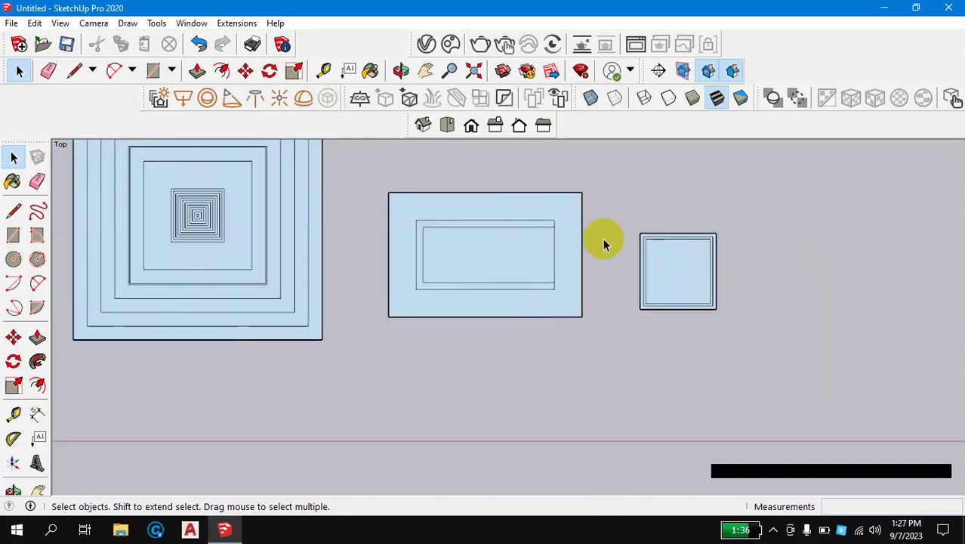
scroll(626, 364, "down", 2)
scroll(604, 257, "up", 2)
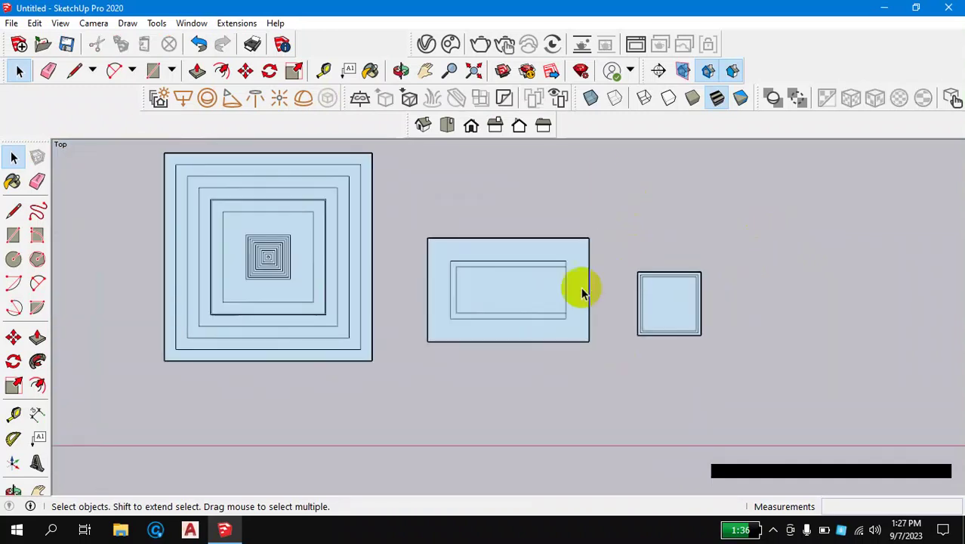